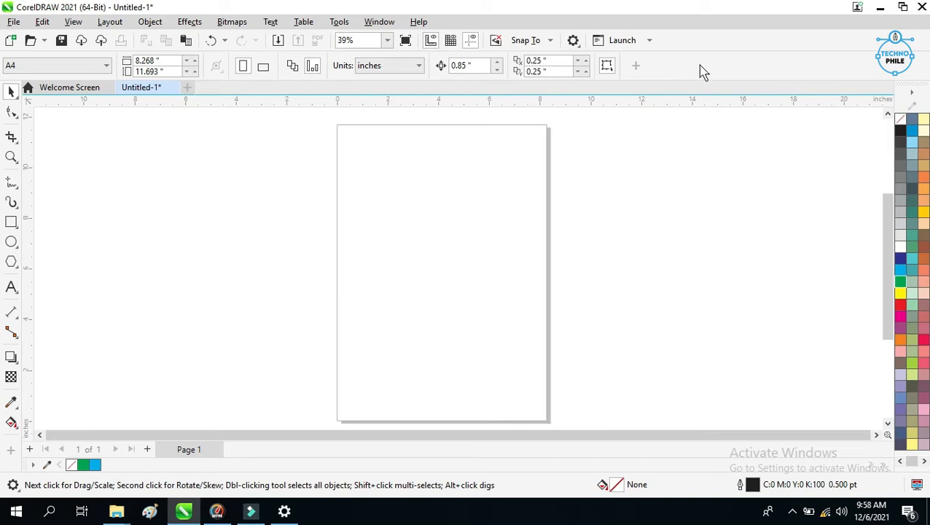
- Hide the property bar, show it again, and bring up the list of available toolbars
{"action": "right_click", "coordinate": [702, 70]}
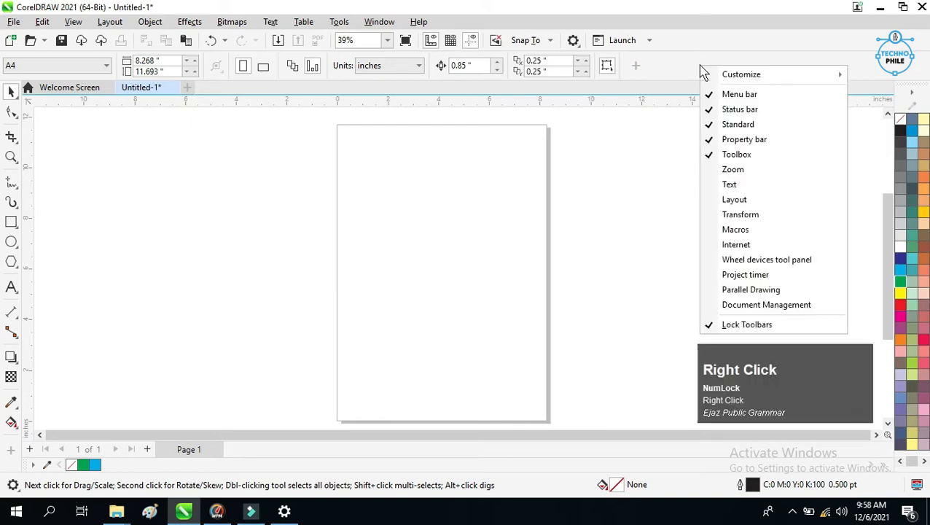
{"action": "left_click", "coordinate": [738, 142]}
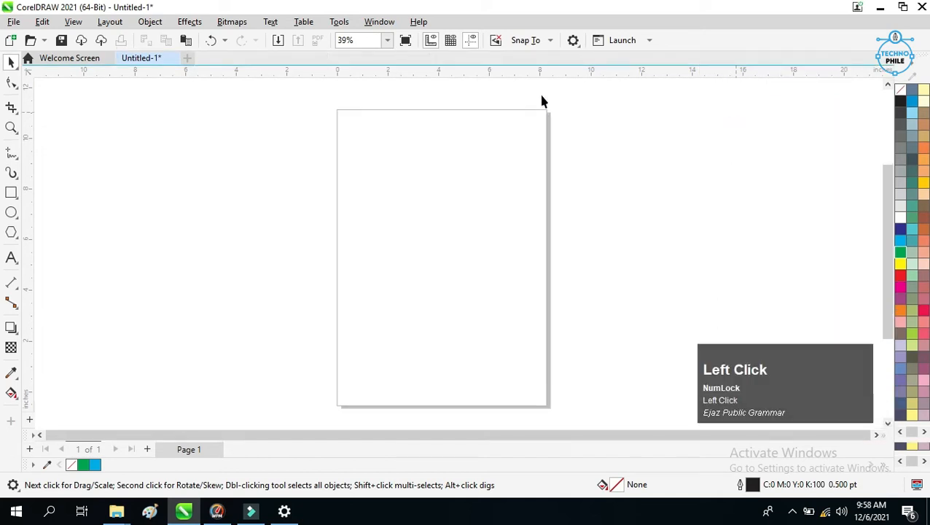
{"action": "right_click", "coordinate": [691, 46]}
{"action": "left_click", "coordinate": [735, 116]}
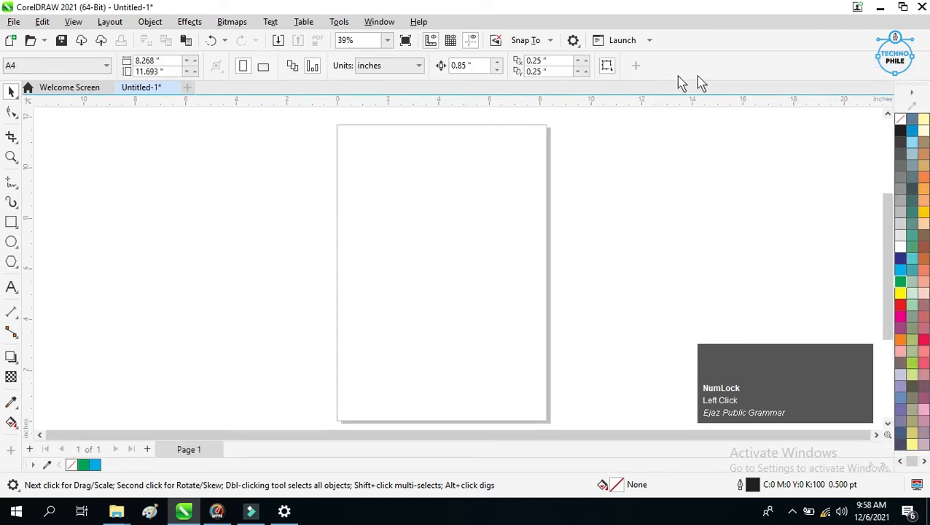
{"action": "left_click", "coordinate": [391, 28]}
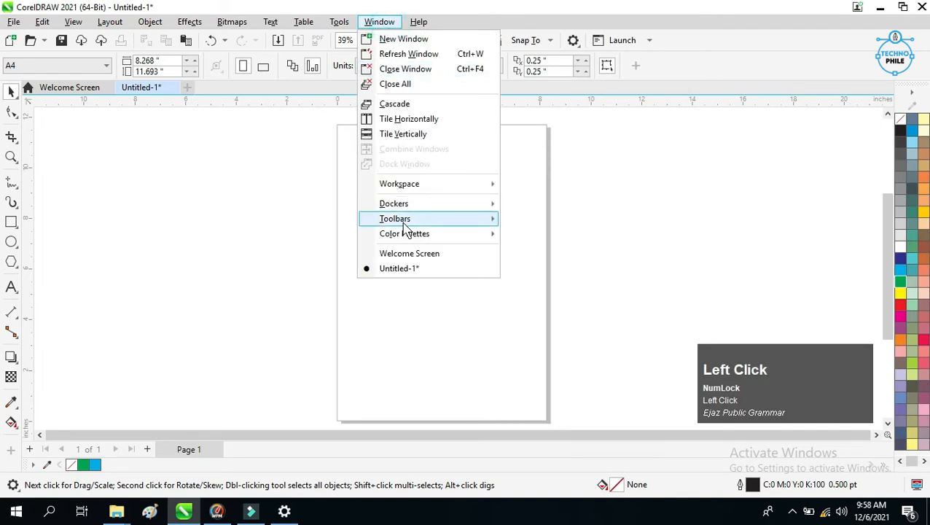
{"action": "mouse_move", "coordinate": [446, 220]}
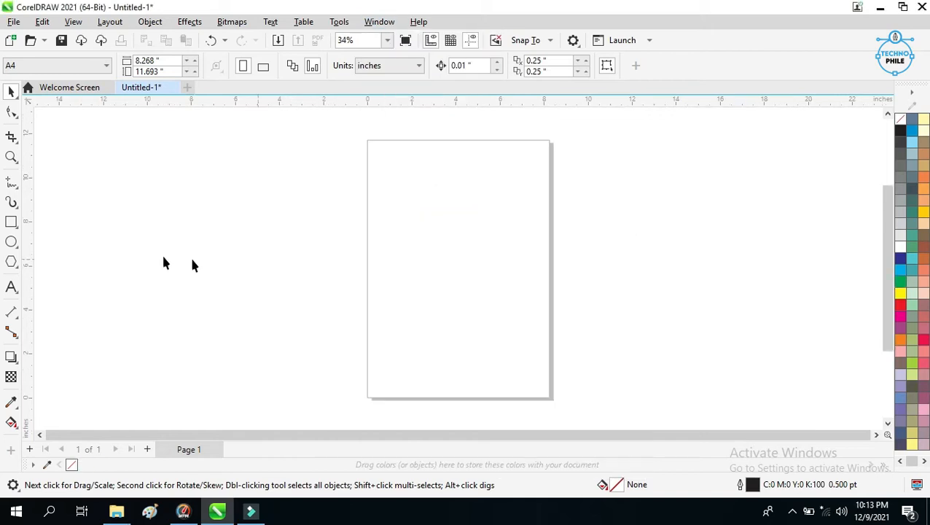
- Draw a square about 5.65 in per side in the middle of the page and deselect it
{"action": "left_click", "coordinate": [11, 222]}
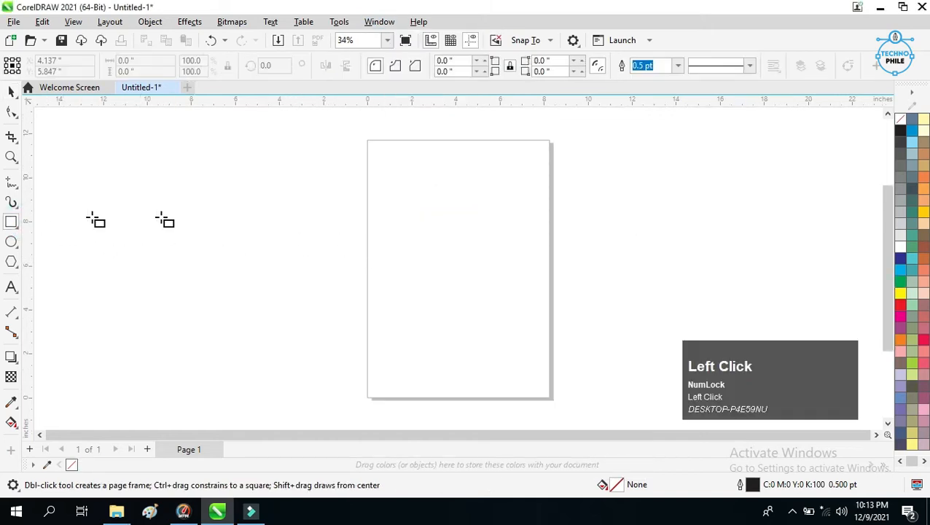
{"action": "left_click_drag", "start_coordinate": [400, 188], "coordinate": [476, 315]}
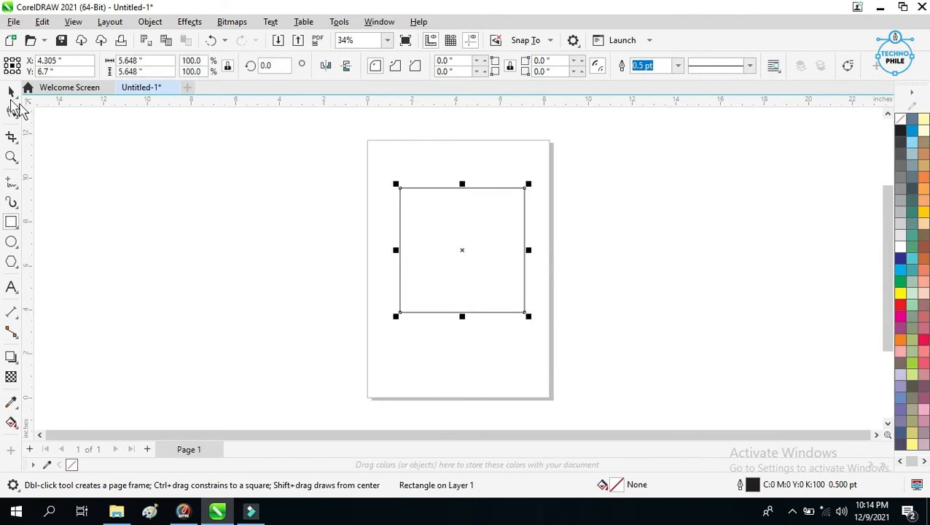
{"action": "left_click", "coordinate": [11, 93]}
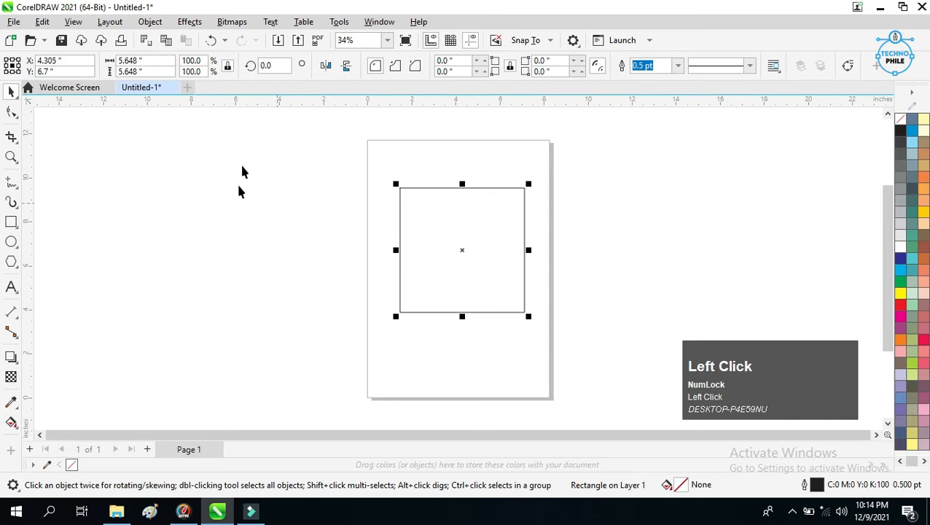
{"action": "left_click", "coordinate": [306, 191]}
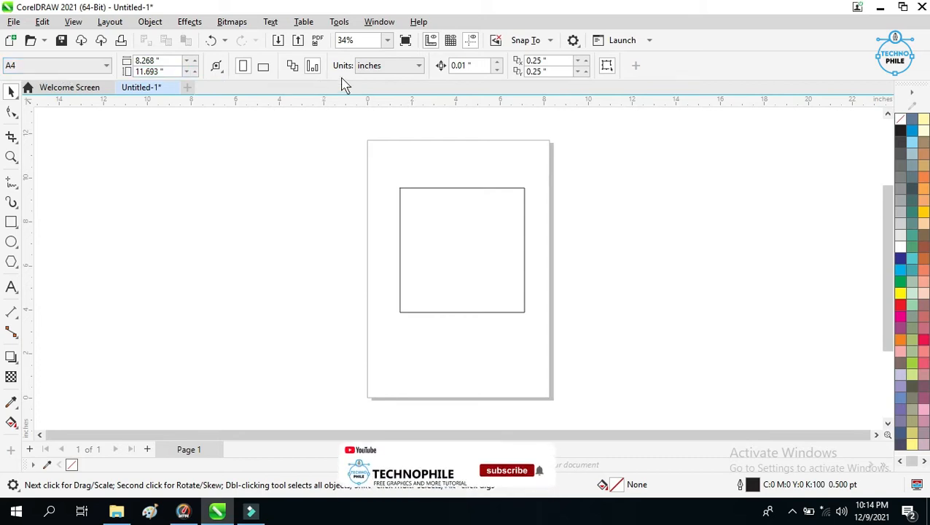
{"action": "left_click", "coordinate": [161, 71]}
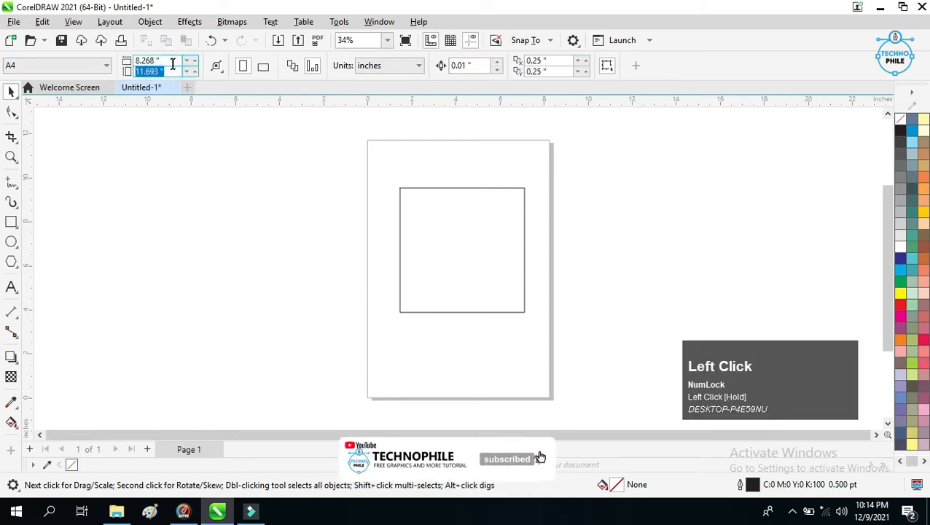
{"action": "left_click", "coordinate": [167, 62]}
{"action": "left_click", "coordinate": [266, 71]}
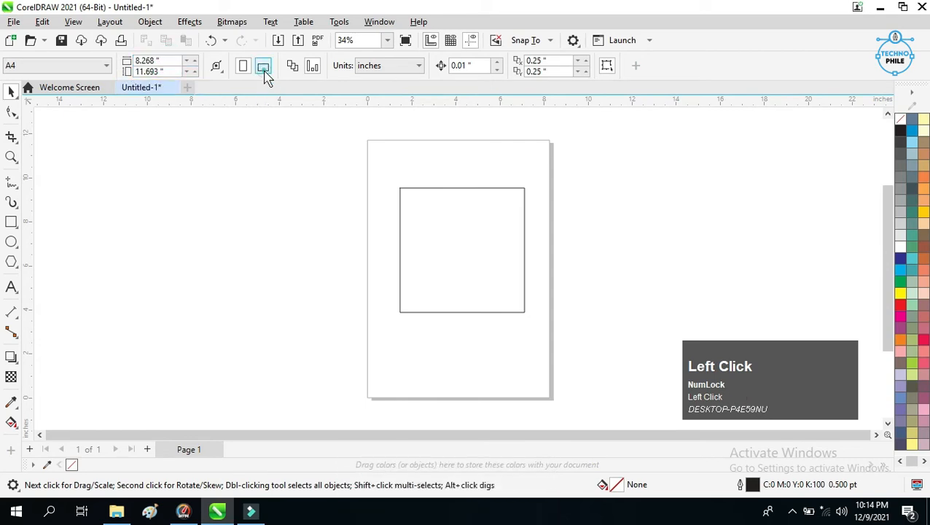
{"action": "left_click", "coordinate": [243, 70]}
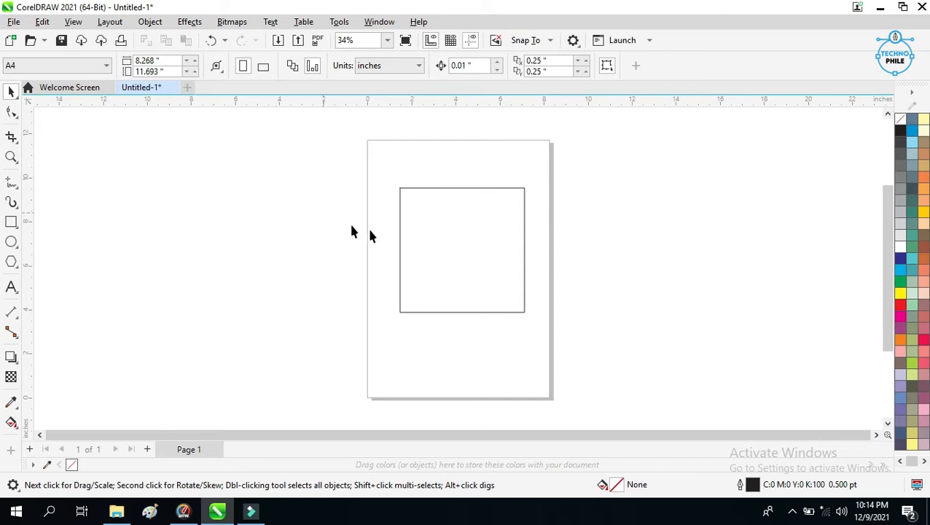
- Select the square and set its X position to 8 in
{"action": "left_click", "coordinate": [458, 241]}
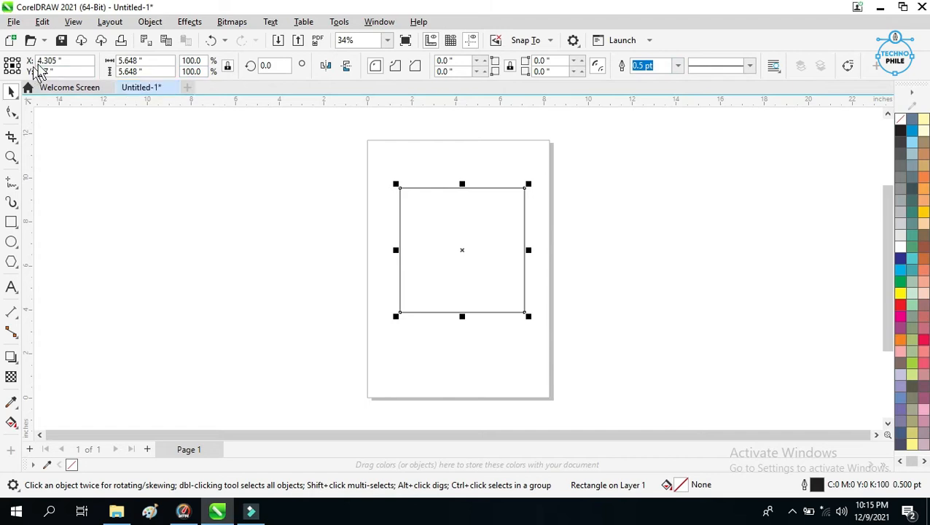
{"action": "left_click_drag", "start_coordinate": [74, 59], "coordinate": [32, 60]}
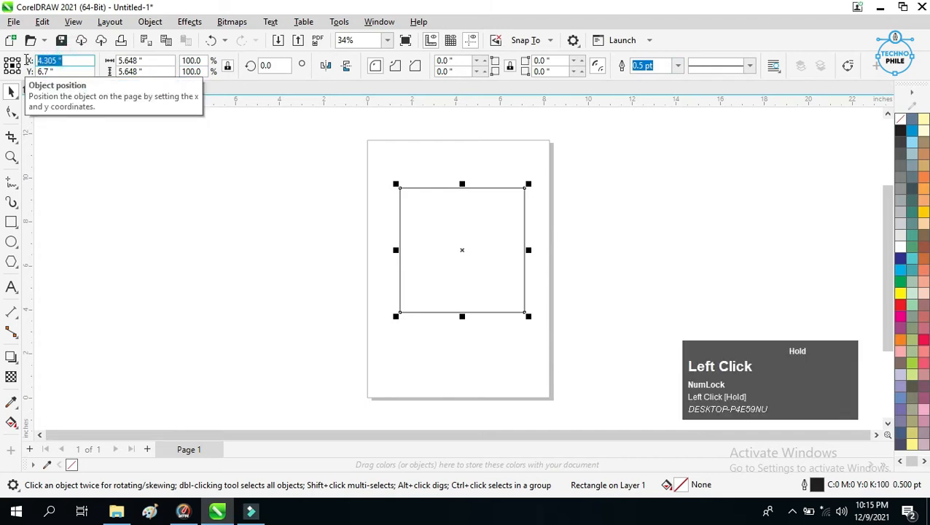
{"action": "left_click_drag", "start_coordinate": [67, 61], "coordinate": [33, 64]}
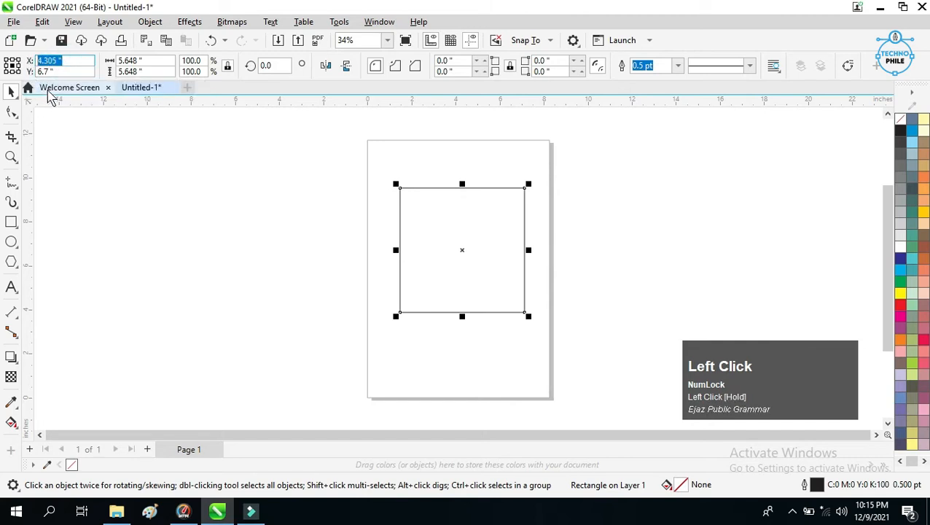
{"action": "type", "text": "8"}
{"action": "key", "text": "Return"}
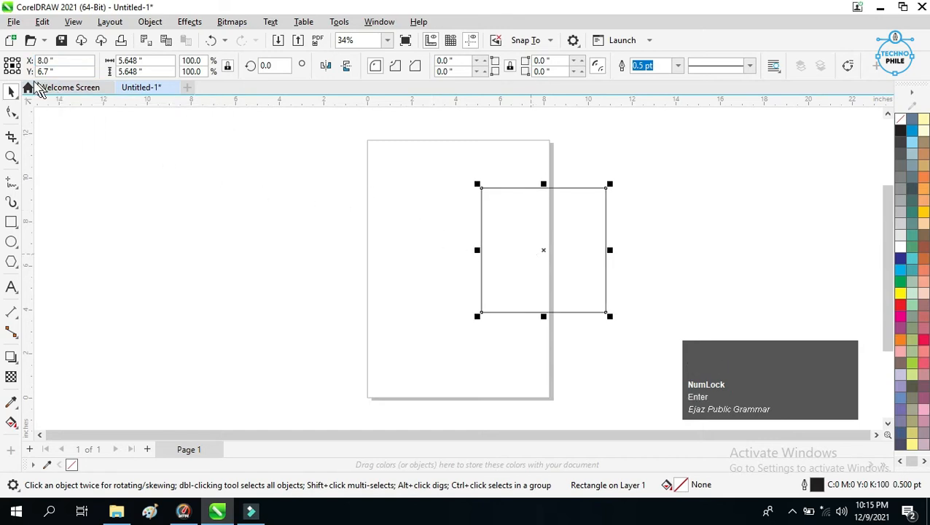
- Set the square's X position to -4 in
{"action": "double_click", "coordinate": [43, 62]}
{"action": "type", "text": "2"}
{"action": "key", "text": "BackSpace"}
{"action": "type", "text": "-4"}
{"action": "key", "text": "Return"}
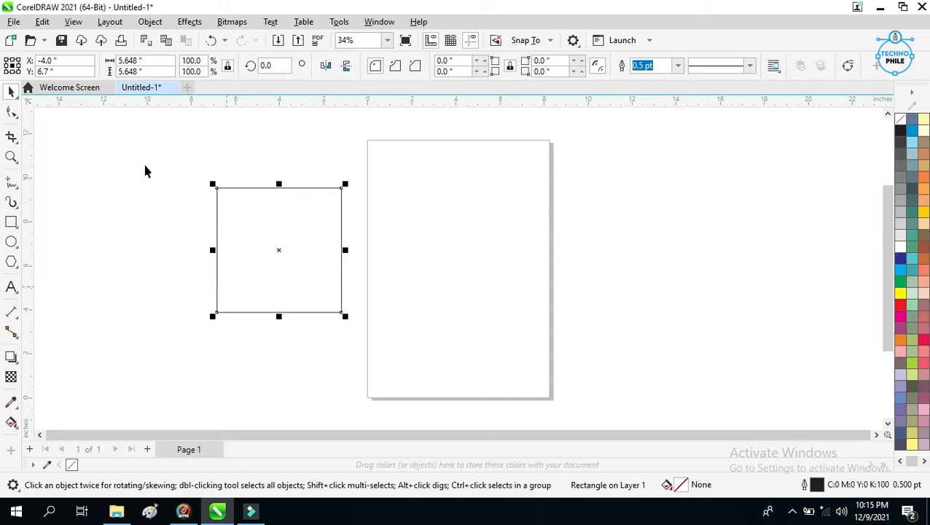
- Set the square's Y position to 9 in
{"action": "left_click_drag", "start_coordinate": [67, 71], "coordinate": [24, 88]}
{"action": "left_click", "coordinate": [65, 70]}
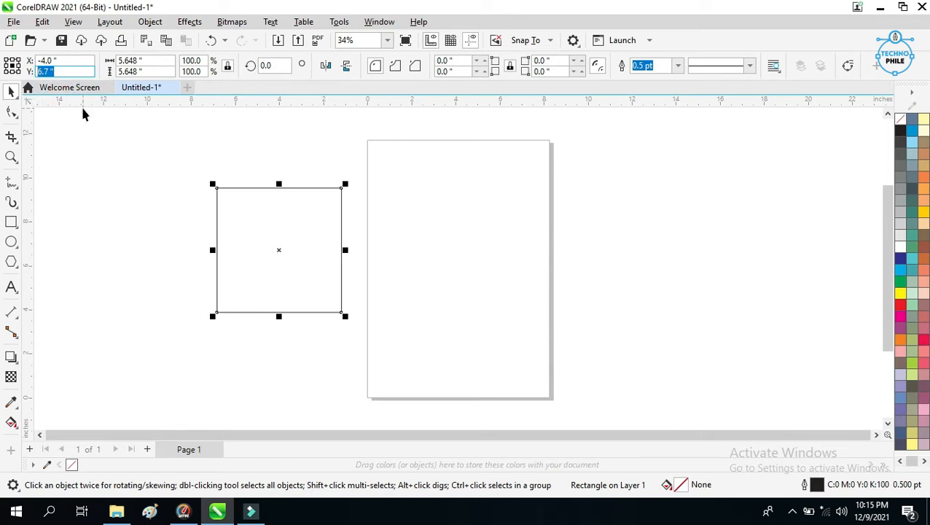
{"action": "type", "text": "9"}
{"action": "key", "text": "Return"}
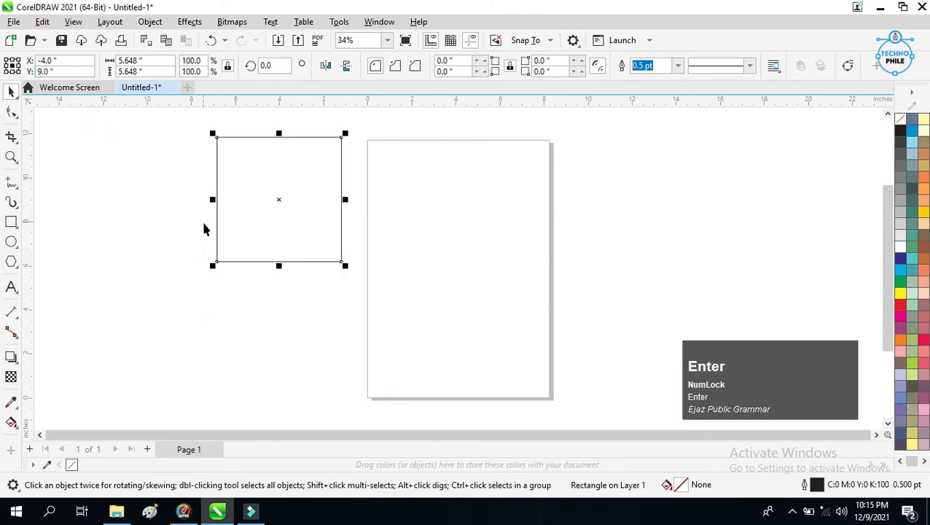
- Set the square's Y position to -3 in
{"action": "left_click_drag", "start_coordinate": [56, 71], "coordinate": [35, 76]}
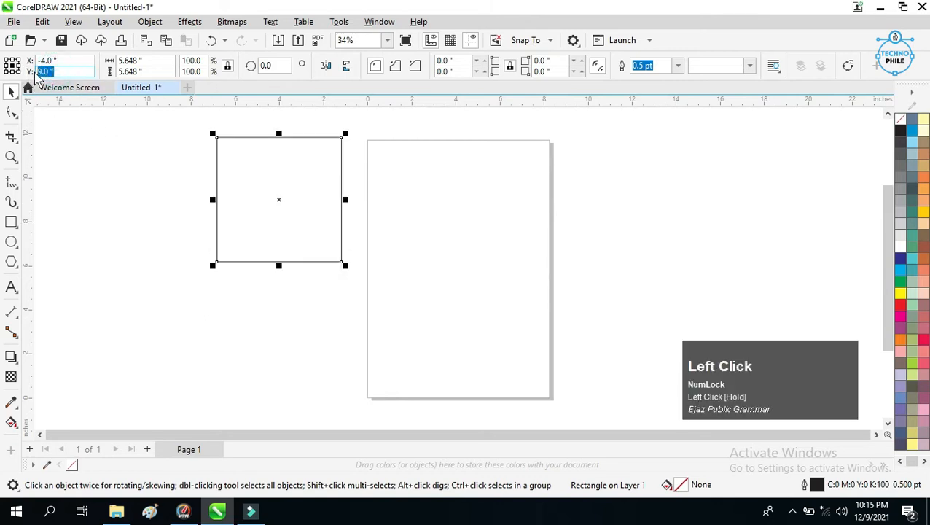
{"action": "type", "text": "-3"}
{"action": "key", "text": "Return"}
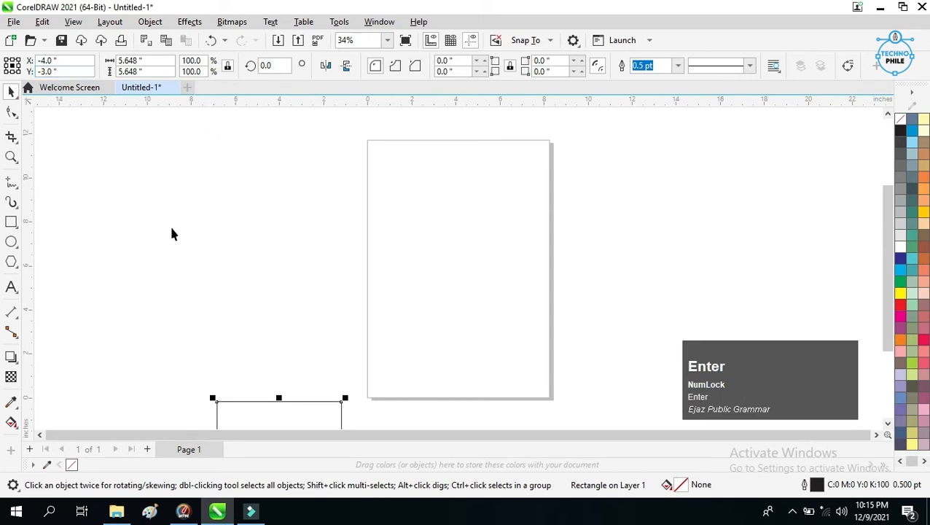
- Move the square freehand back onto the page, with its centre at about X 4.75 in, Y 7.33 in
{"action": "left_click", "coordinate": [11, 92]}
{"action": "left_click_drag", "start_coordinate": [289, 412], "coordinate": [462, 241]}
{"action": "left_click_drag", "start_coordinate": [431, 284], "coordinate": [356, 314]}
{"action": "left_click_drag", "start_coordinate": [371, 327], "coordinate": [488, 223]}
{"action": "left_click", "coordinate": [51, 60]}
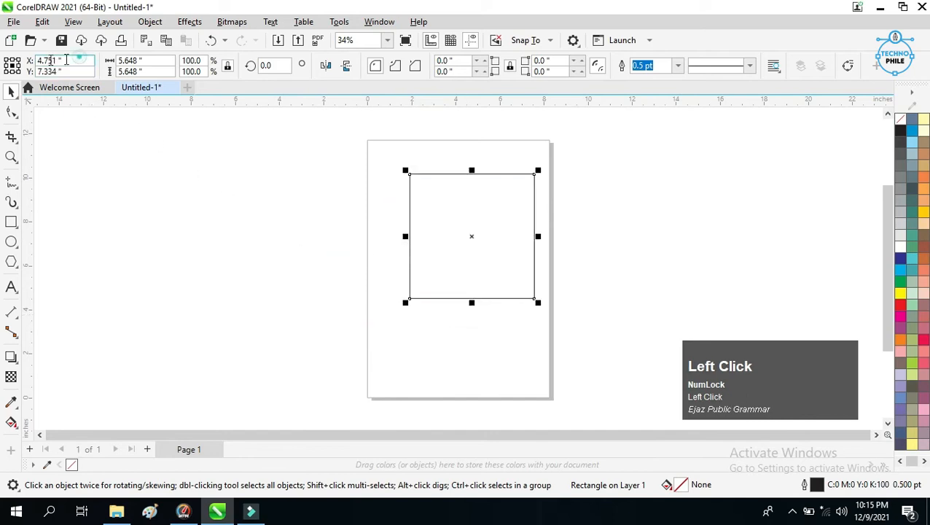
{"action": "left_click", "coordinate": [71, 71]}
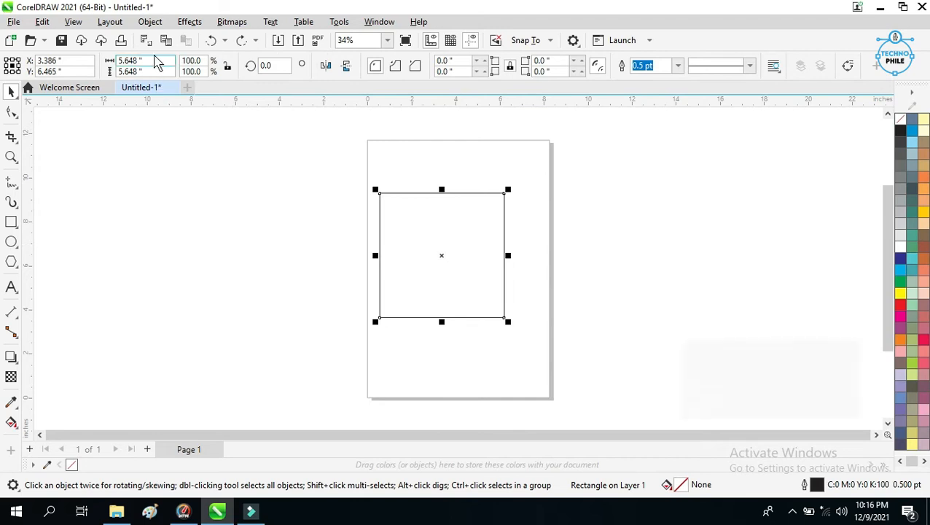
- Resize the square into a rectangle 7 in wide and 9 in high
{"action": "left_click_drag", "start_coordinate": [153, 62], "coordinate": [113, 61]}
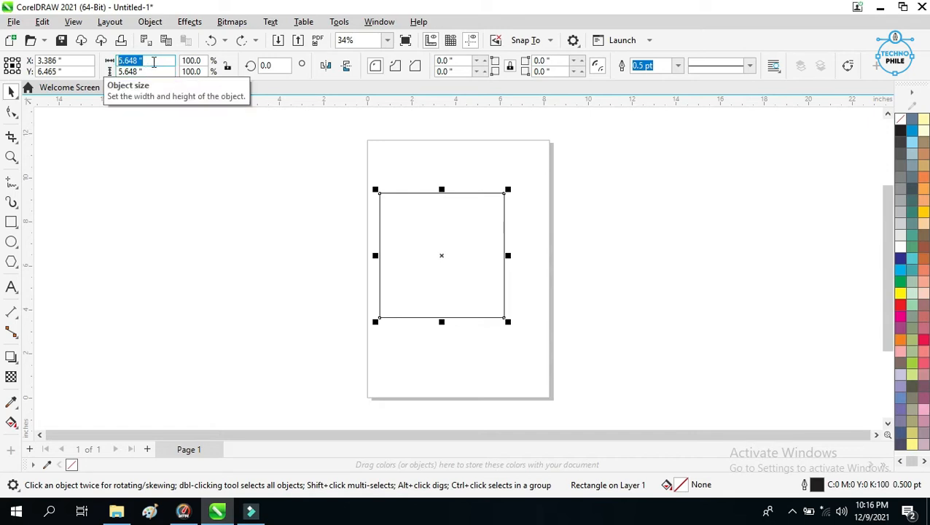
{"action": "left_click_drag", "start_coordinate": [156, 59], "coordinate": [121, 102]}
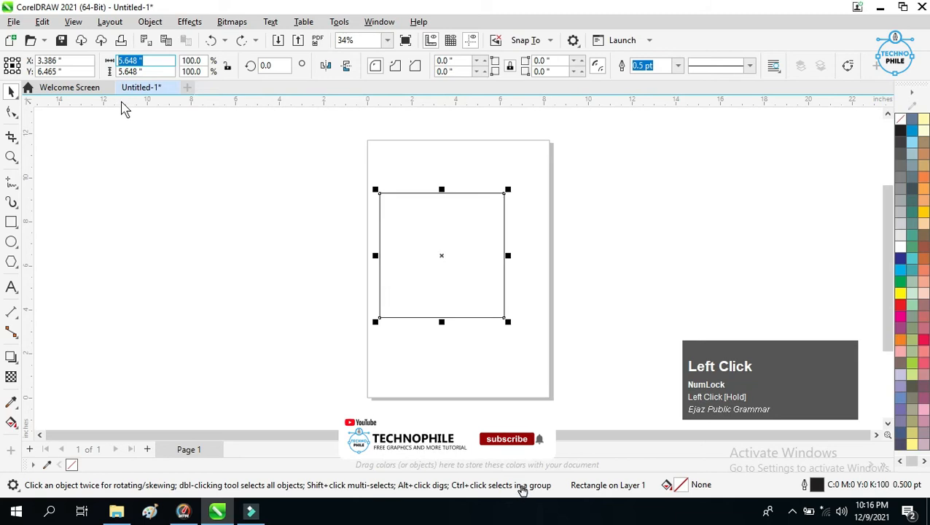
{"action": "type", "text": "7"}
{"action": "key", "text": "Return"}
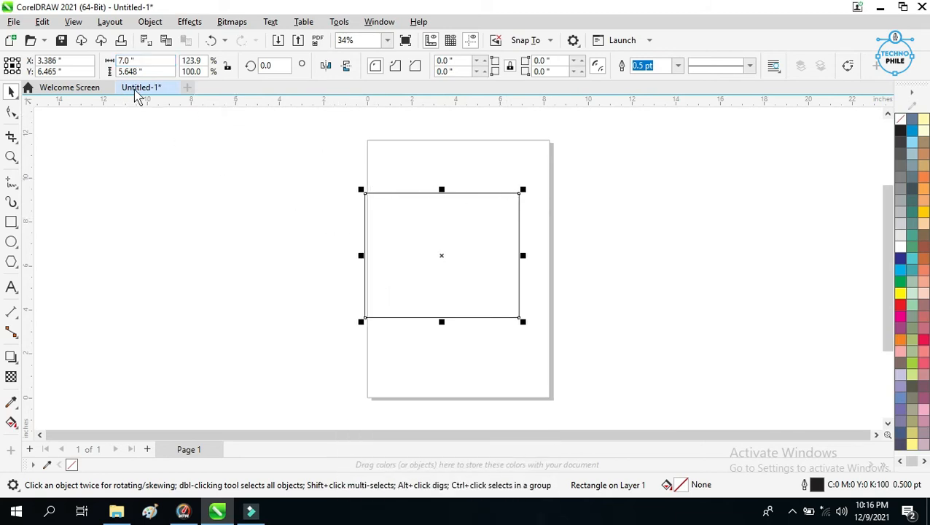
{"action": "left_click_drag", "start_coordinate": [157, 73], "coordinate": [95, 167]}
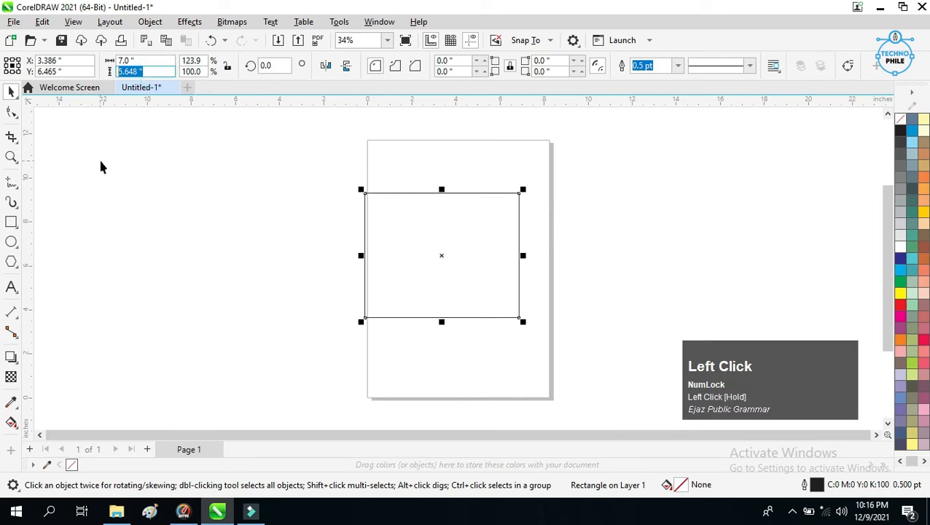
{"action": "type", "text": "9"}
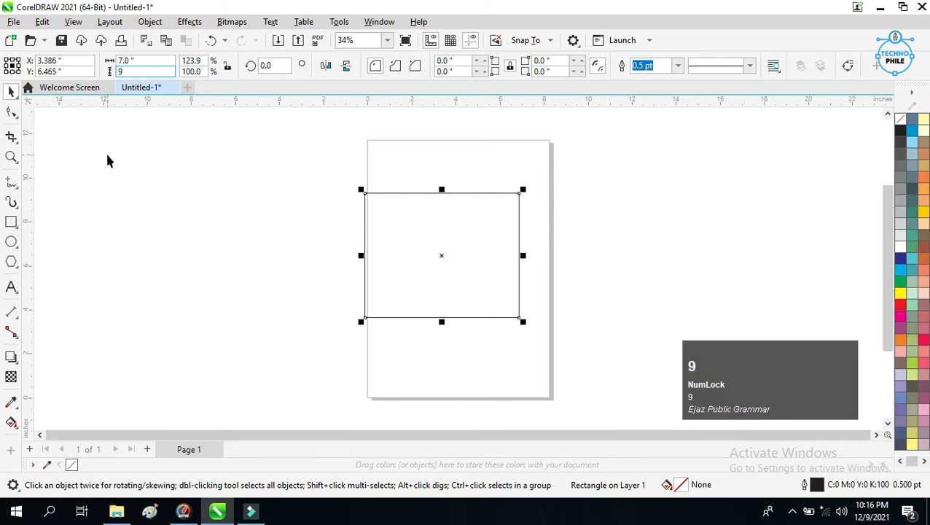
{"action": "key", "text": "Return"}
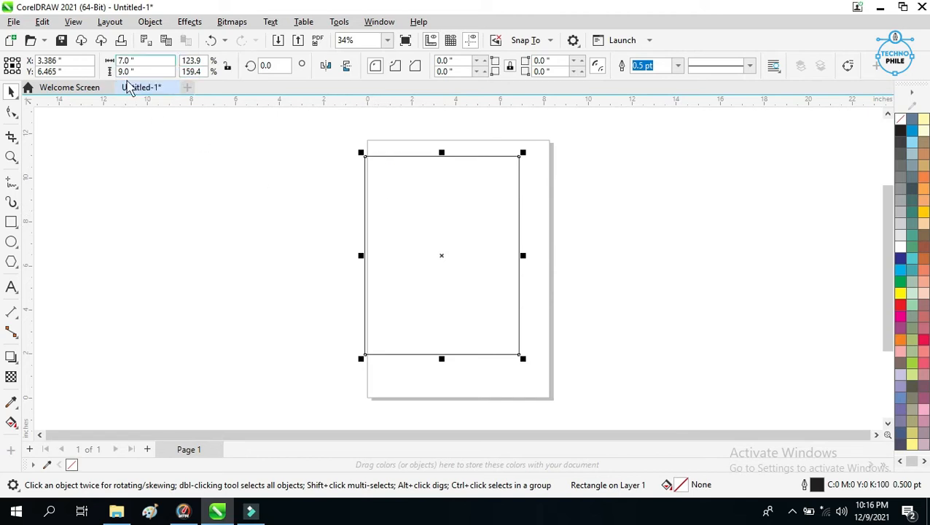
- Set both the horizontal and vertical scale factors of the rectangle to 100%
{"action": "left_click", "coordinate": [205, 62]}
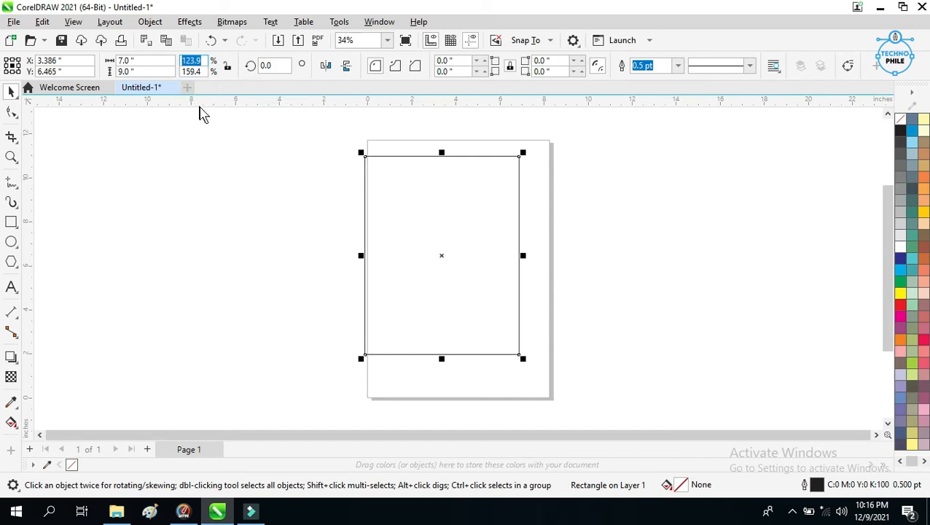
{"action": "type", "text": "100"}
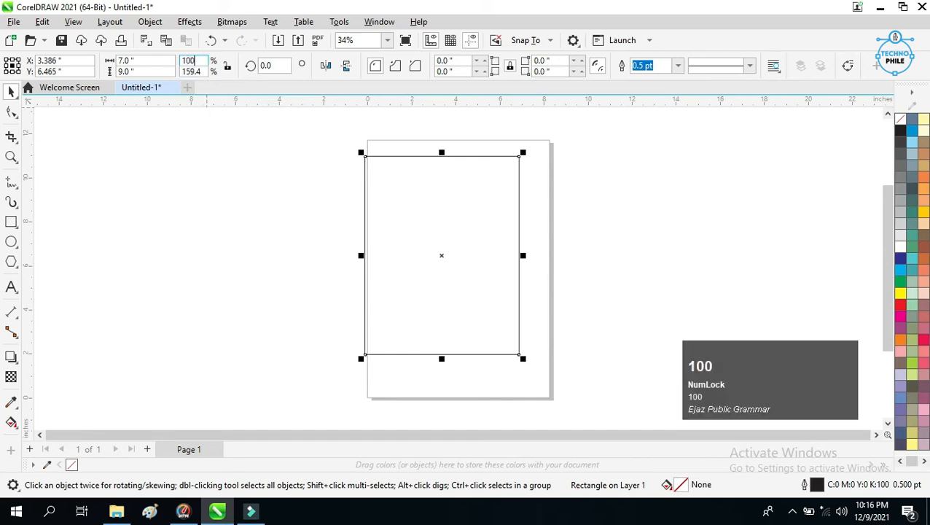
{"action": "key", "text": "Return"}
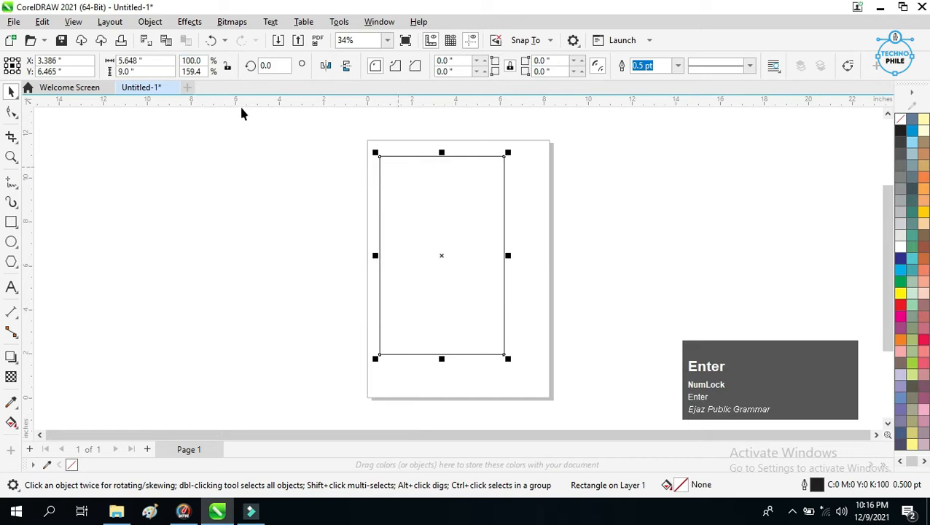
{"action": "left_click", "coordinate": [196, 71]}
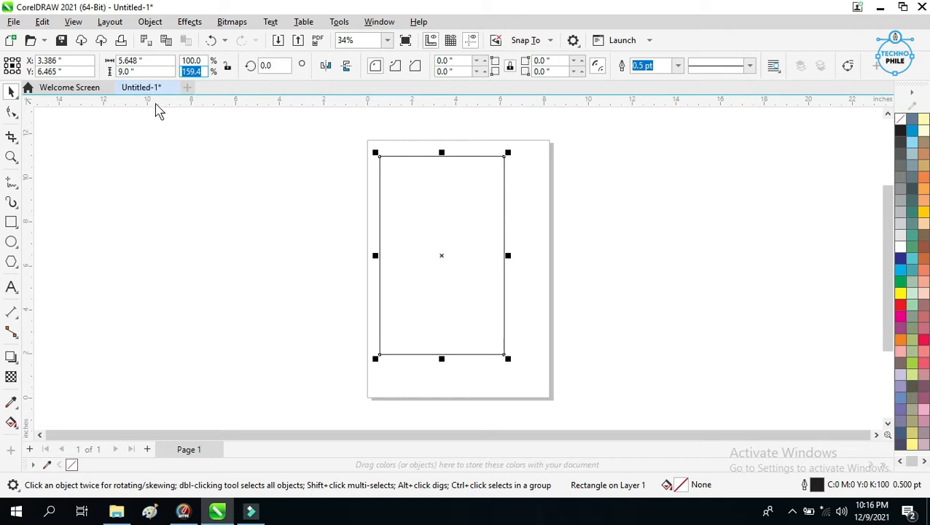
{"action": "type", "text": "100"}
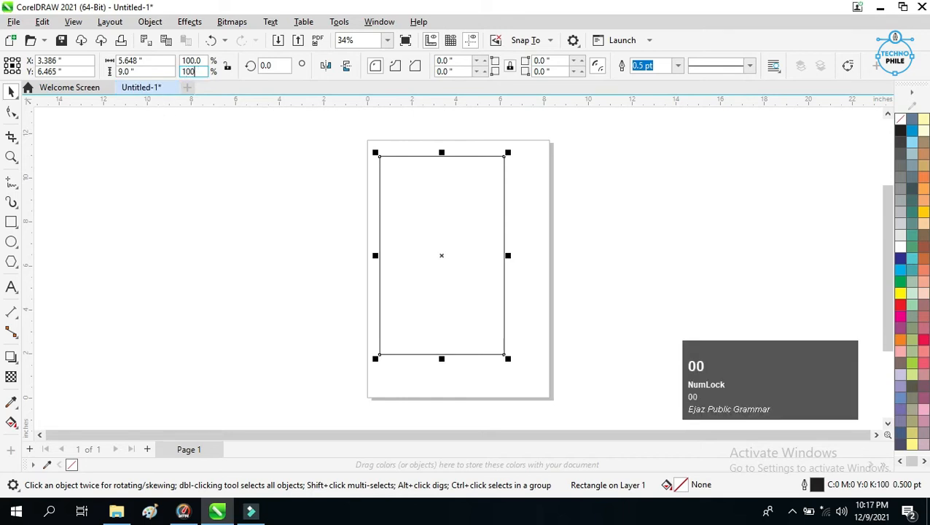
{"action": "key", "text": "Return"}
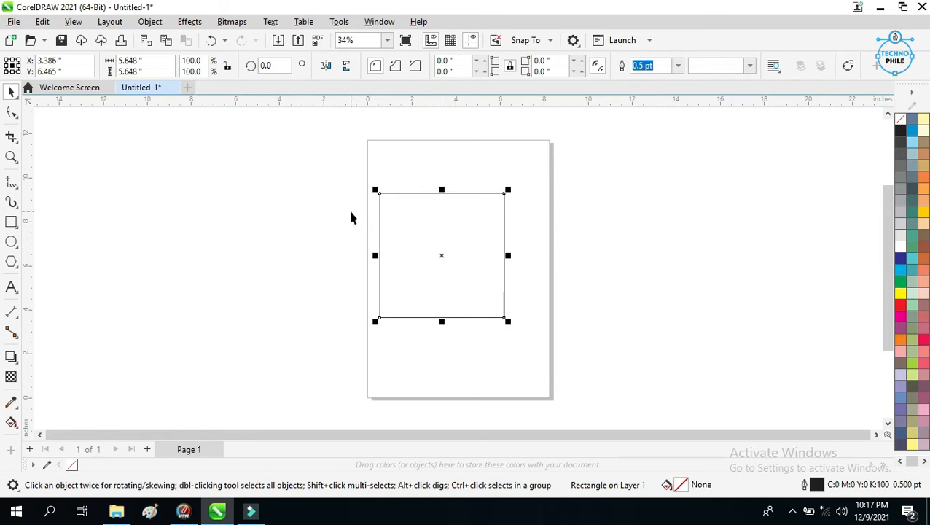
- Lock the square's width-to-height ratio and set its width to 4 in
{"action": "left_click", "coordinate": [227, 67]}
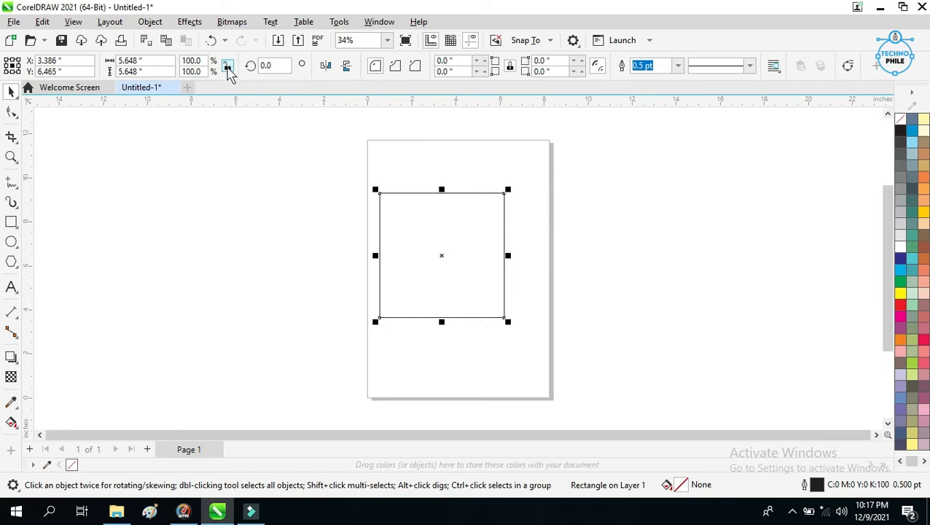
{"action": "left_click", "coordinate": [228, 70]}
{"action": "left_click", "coordinate": [135, 61]}
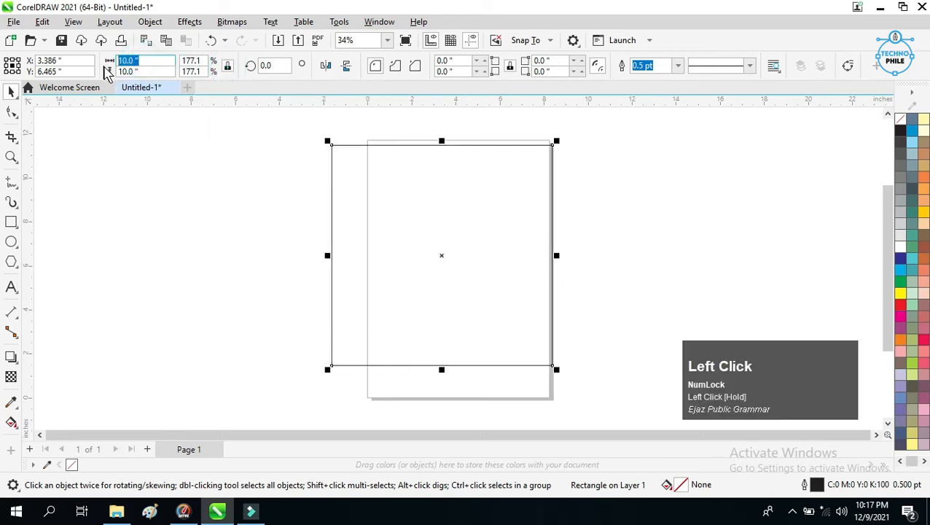
{"action": "type", "text": "4"}
{"action": "key", "text": "Return"}
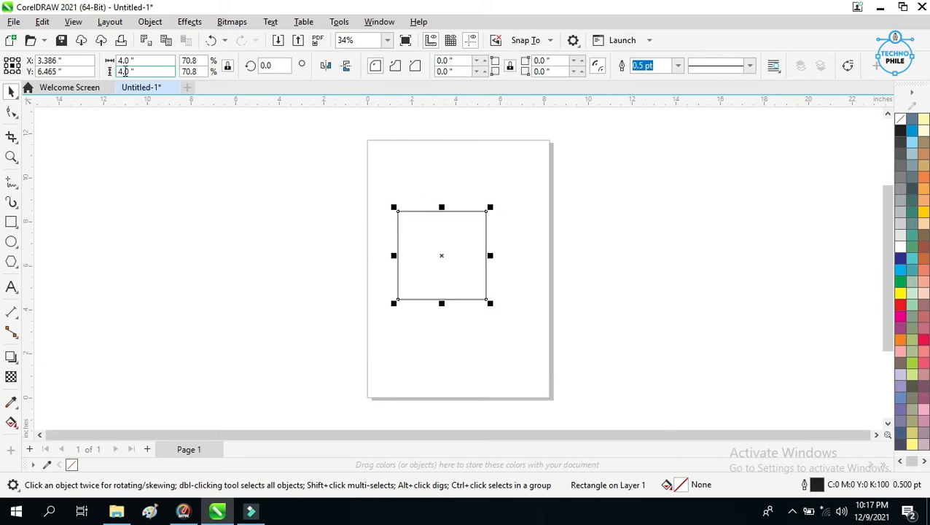
- Unlock the square's width-to-height ratio and set the width alone to 5 in
{"action": "left_click", "coordinate": [228, 67]}
{"action": "left_click_drag", "start_coordinate": [147, 59], "coordinate": [107, 71]}
{"action": "type", "text": "2"}
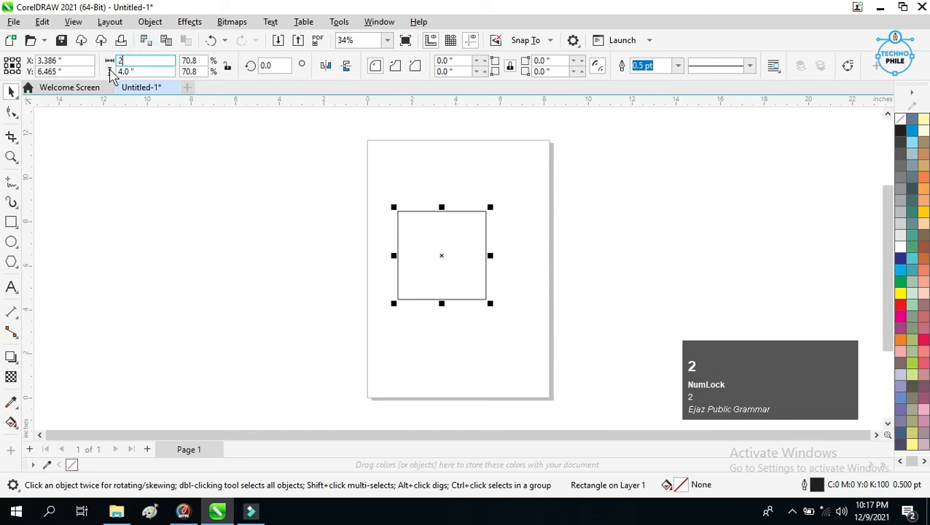
{"action": "type", "text": "4"}
{"action": "key", "text": "Return"}
{"action": "left_click_drag", "start_coordinate": [141, 59], "coordinate": [102, 98]}
{"action": "type", "text": "5"}
{"action": "key", "text": "Return"}
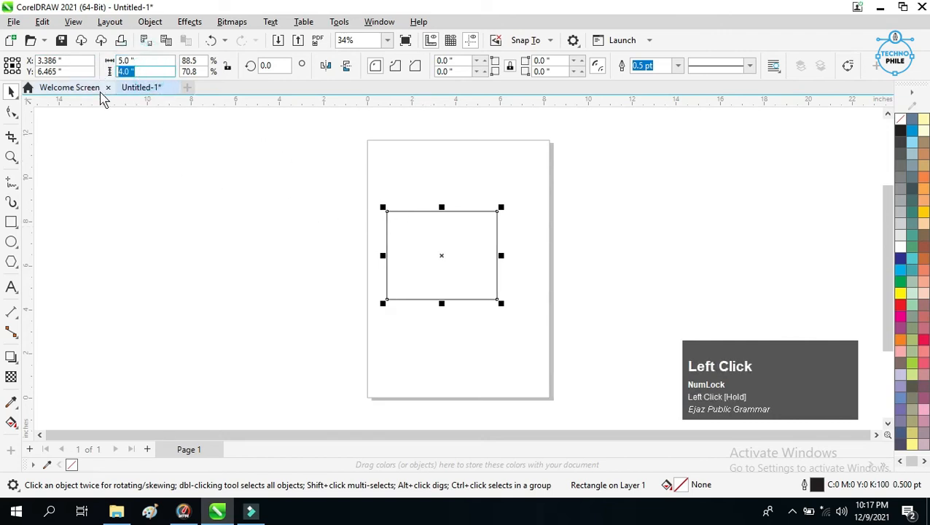
- Set the rectangle's height to 10 in and reduce it to 5 in
{"action": "type", "text": "10"}
{"action": "key", "text": "Return"}
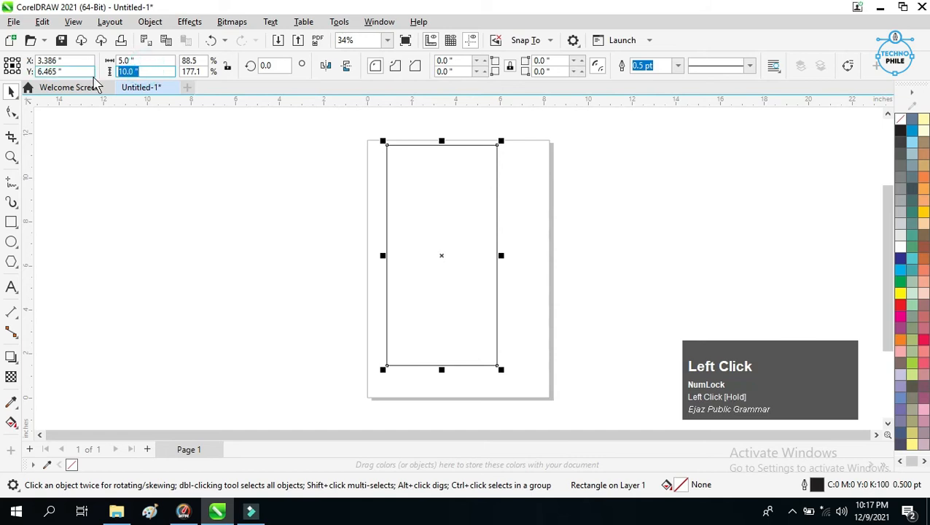
{"action": "type", "text": "5"}
{"action": "key", "text": "Return"}
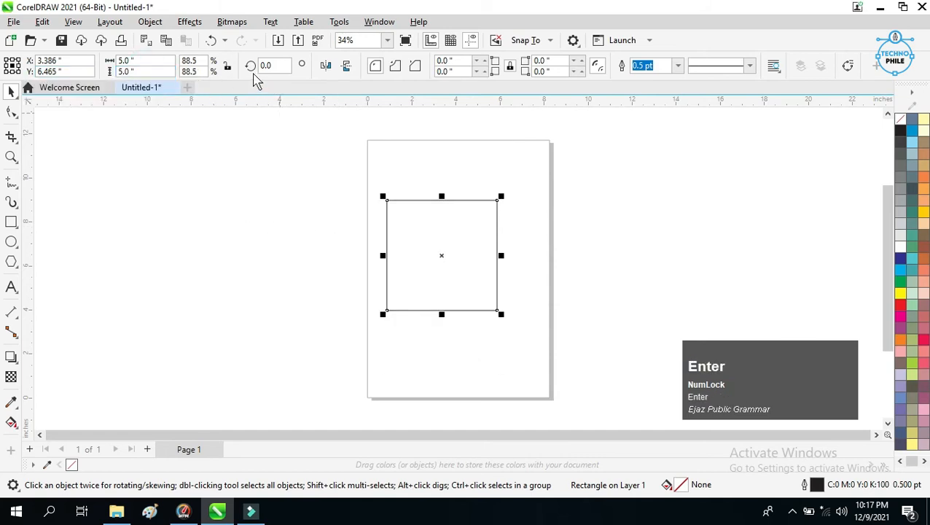
- Set the square's rotation angle to 45 degrees and undo that rotation
{"action": "left_click", "coordinate": [266, 65]}
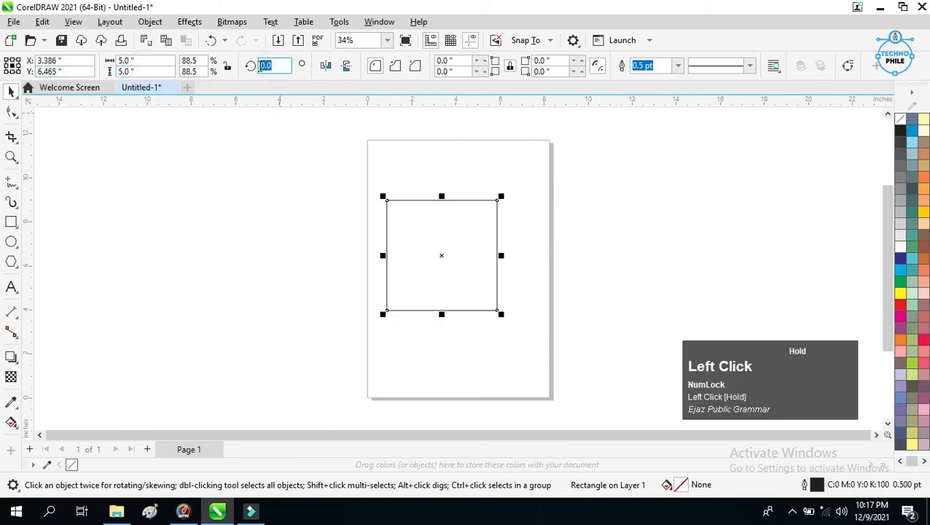
{"action": "left_click", "coordinate": [276, 67]}
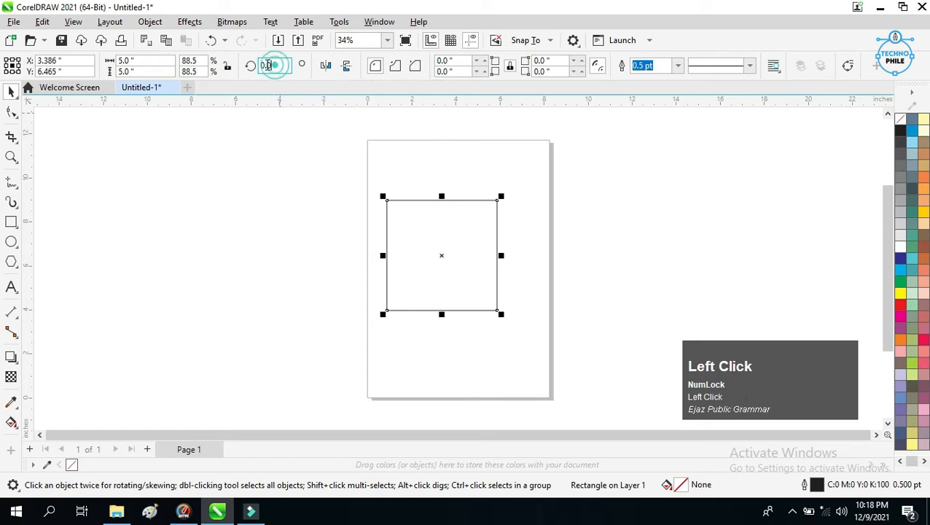
{"action": "left_click", "coordinate": [278, 65]}
{"action": "left_click_drag", "start_coordinate": [276, 66], "coordinate": [257, 79]}
{"action": "type", "text": "45"}
{"action": "key", "text": "Return"}
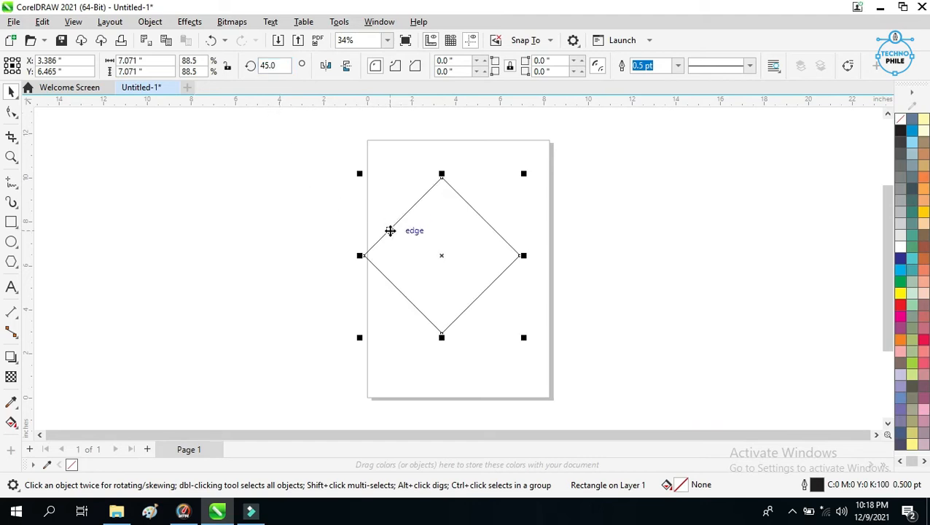
{"action": "key", "text": "ctrl+z"}
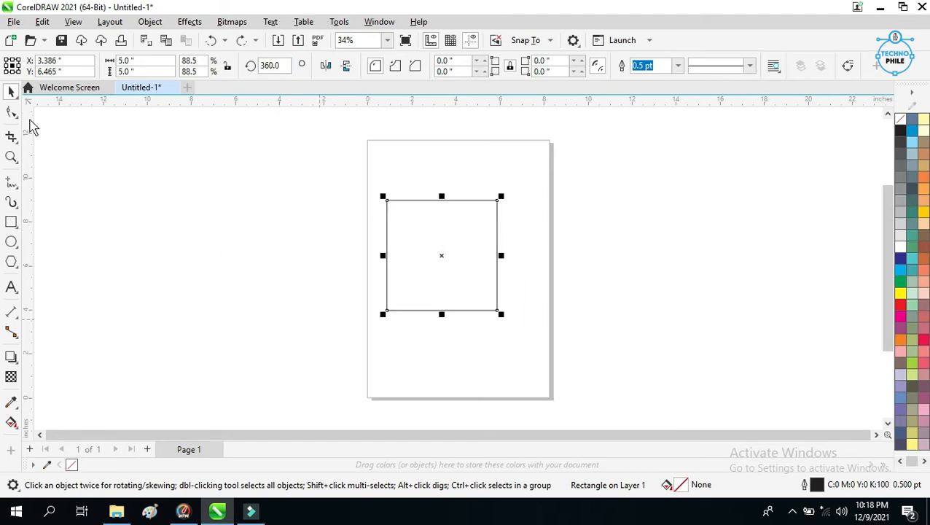
- Rotate the square slightly freehand by its lower-right corner using the Pick tool
{"action": "left_click", "coordinate": [11, 91]}
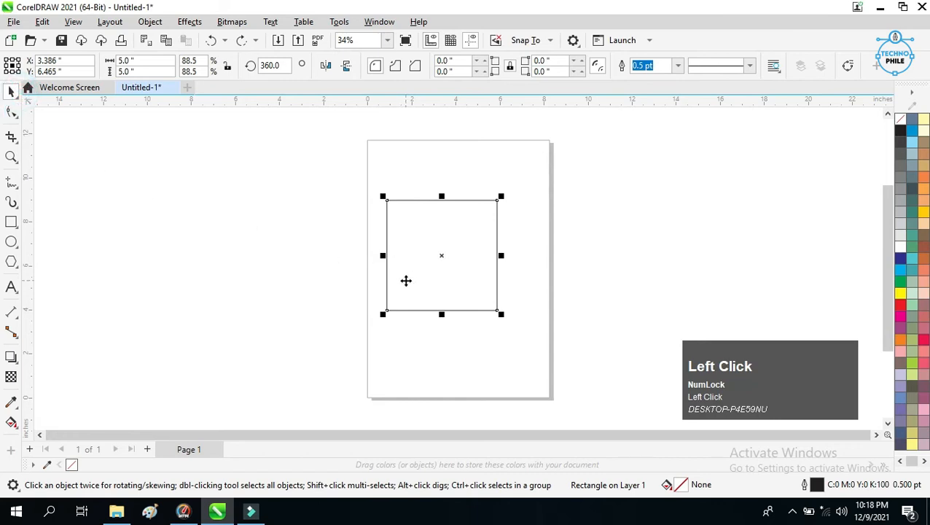
{"action": "left_click", "coordinate": [441, 255]}
{"action": "left_click_drag", "start_coordinate": [502, 320], "coordinate": [517, 296]}
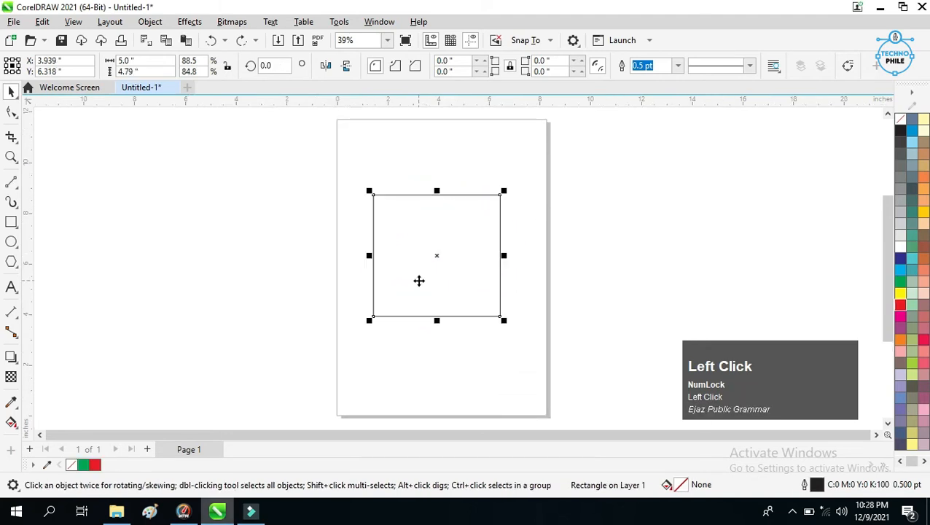
- Import the Image-Best-Microsoft-Word-Online-Tips PNG from the Desktop and place it beside the rectangle, about 8.2 in wide and 4.8 in high
{"action": "left_click", "coordinate": [348, 68]}
{"action": "left_click", "coordinate": [13, 21]}
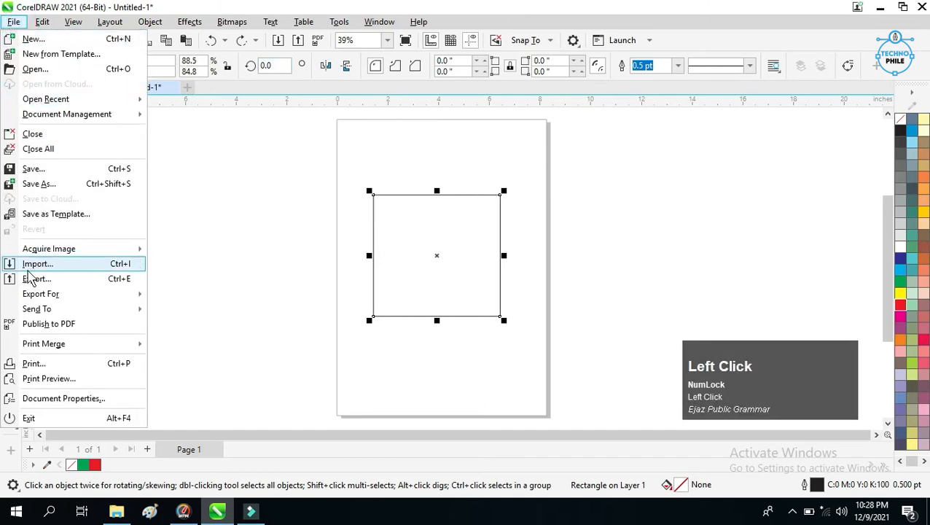
{"action": "left_click", "coordinate": [255, 289]}
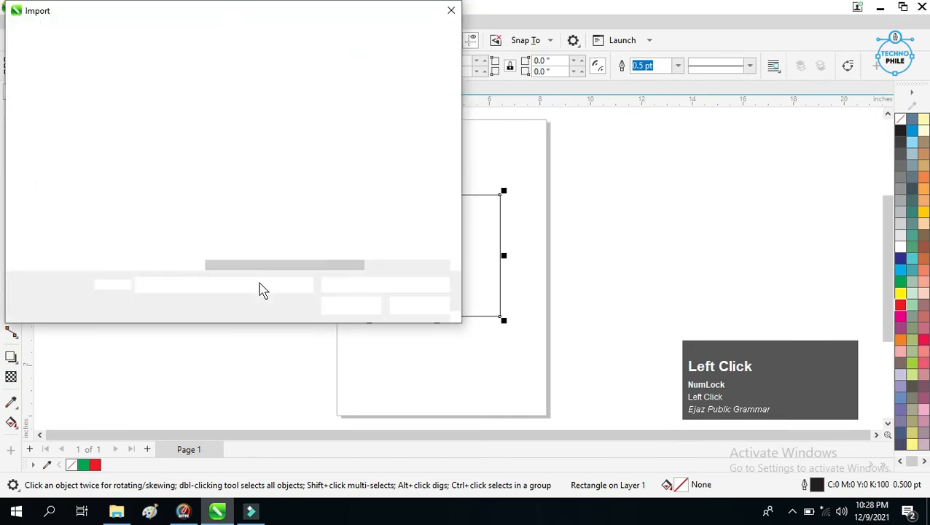
{"action": "left_click_drag", "start_coordinate": [186, 146], "coordinate": [68, 89]}
{"action": "left_click", "coordinate": [62, 77]}
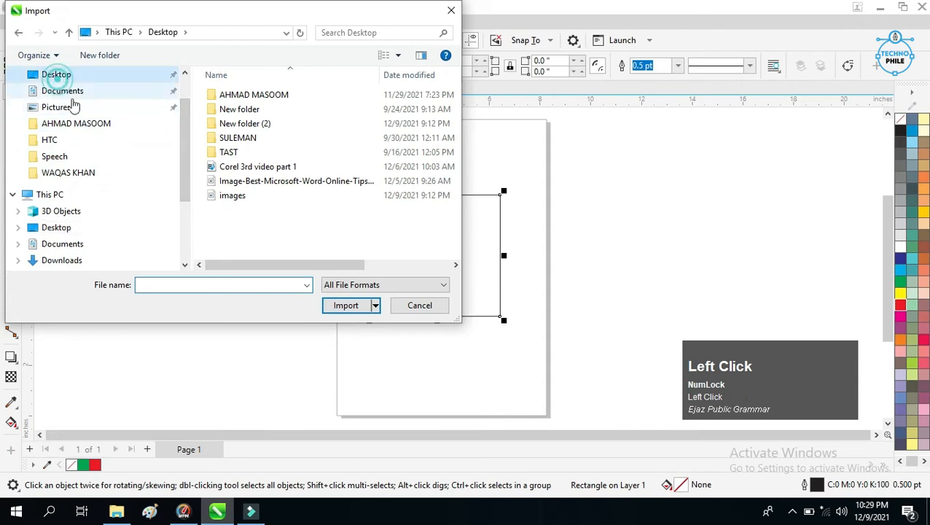
{"action": "left_click", "coordinate": [251, 187]}
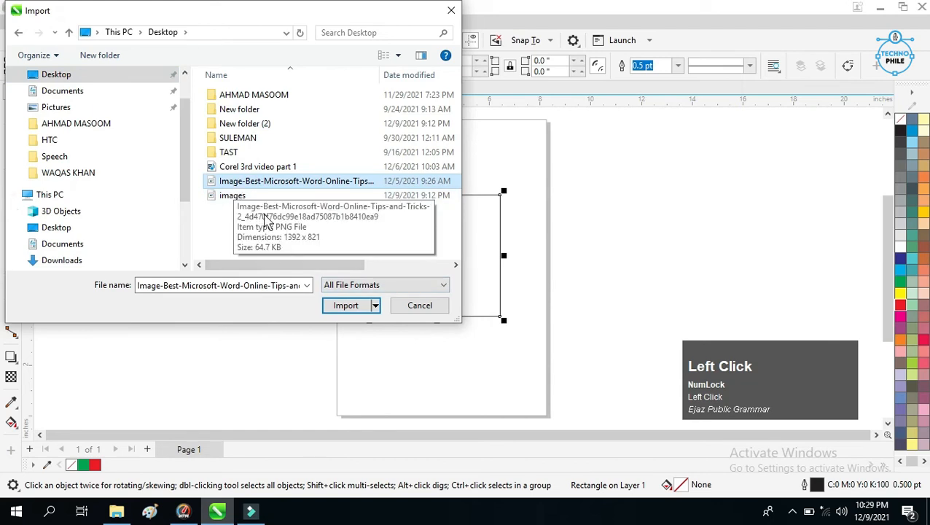
{"action": "left_click", "coordinate": [345, 306]}
{"action": "left_click_drag", "start_coordinate": [527, 188], "coordinate": [738, 311]}
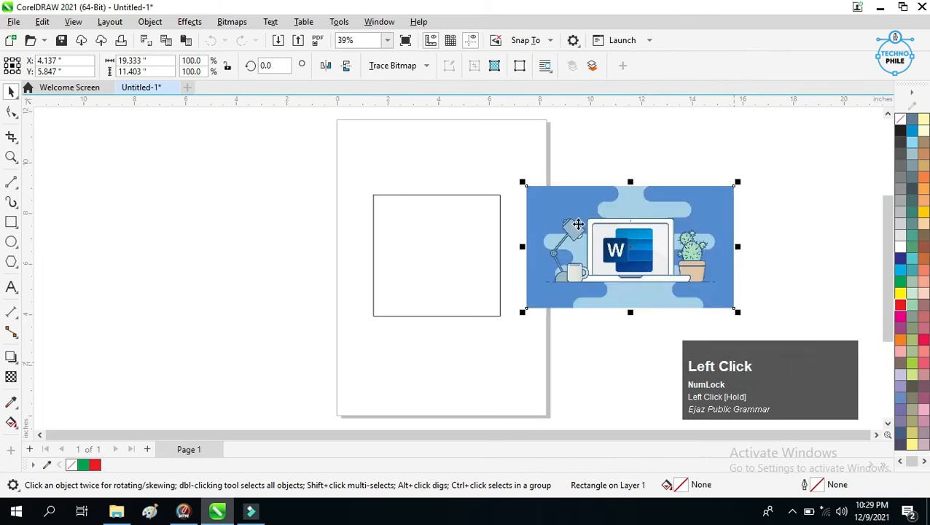
{"action": "left_click_drag", "start_coordinate": [626, 260], "coordinate": [584, 235]}
{"action": "scroll", "coordinate": [551, 257], "scroll_direction": "up", "scroll_amount": 1}
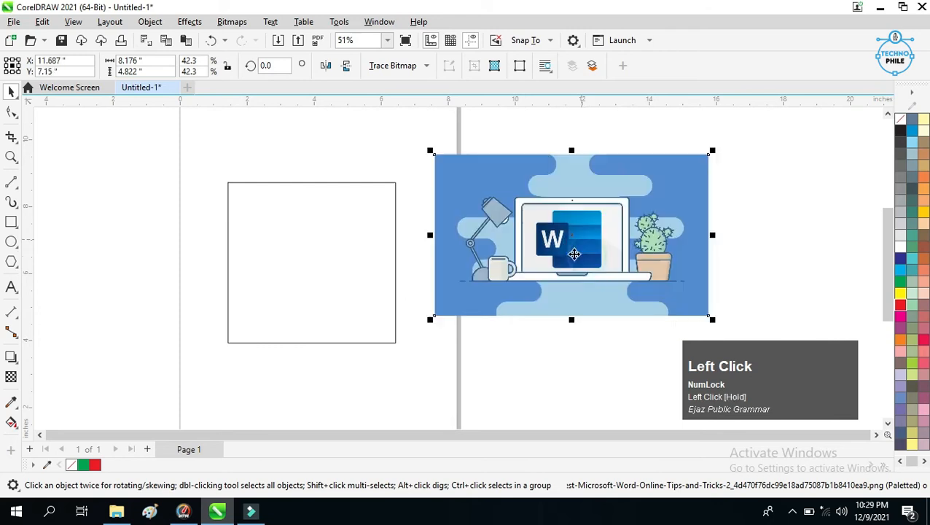
- Mirror the imported image horizontally and back, and vertically and back
{"action": "left_click", "coordinate": [327, 67]}
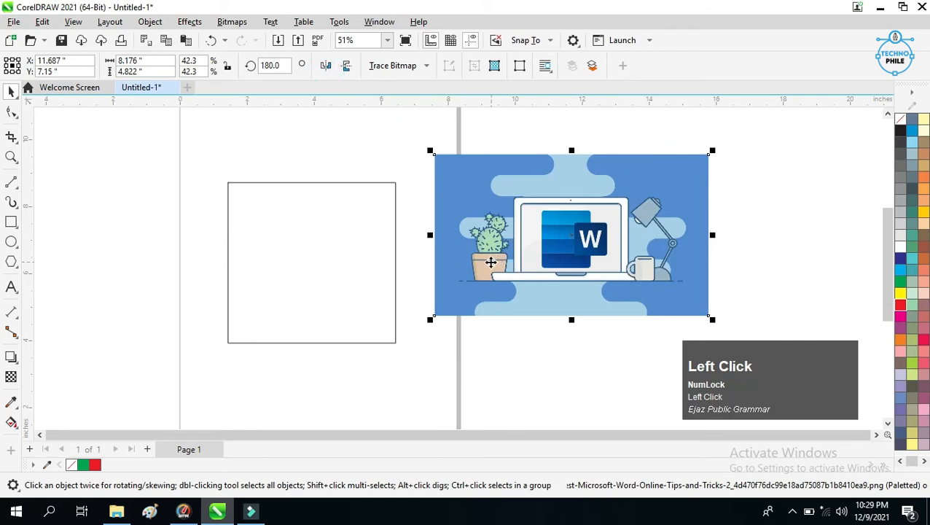
{"action": "left_click", "coordinate": [326, 67]}
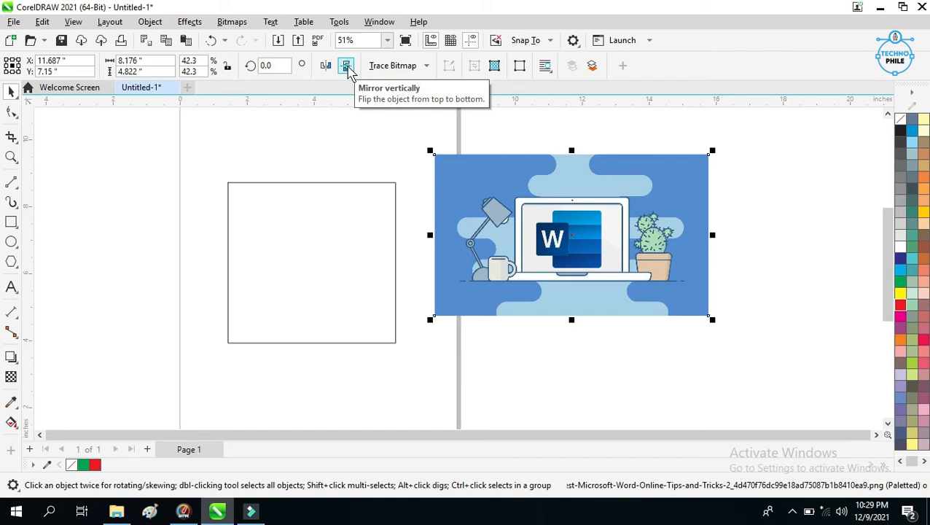
{"action": "left_click", "coordinate": [346, 68]}
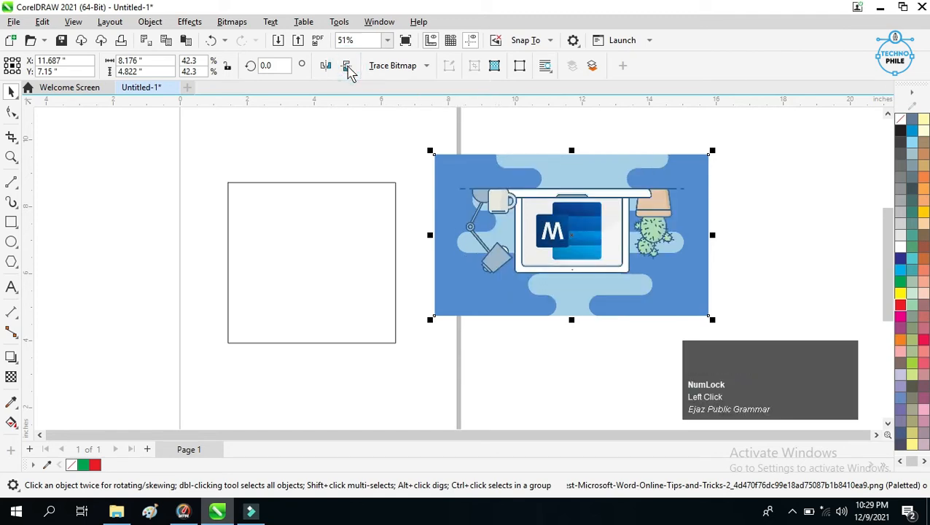
{"action": "left_click", "coordinate": [346, 67]}
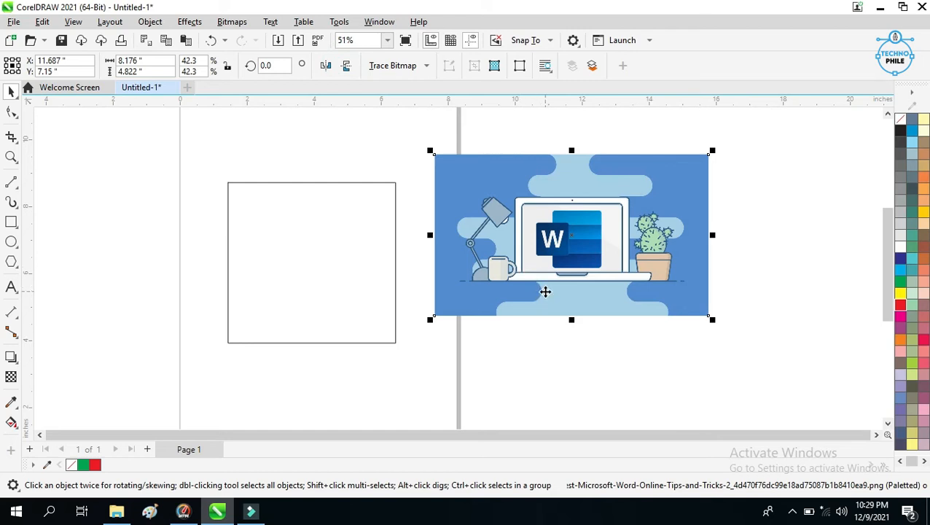
- Delete the imported image and select the rectangle
{"action": "key", "text": "Delete"}
{"action": "left_click", "coordinate": [365, 268]}
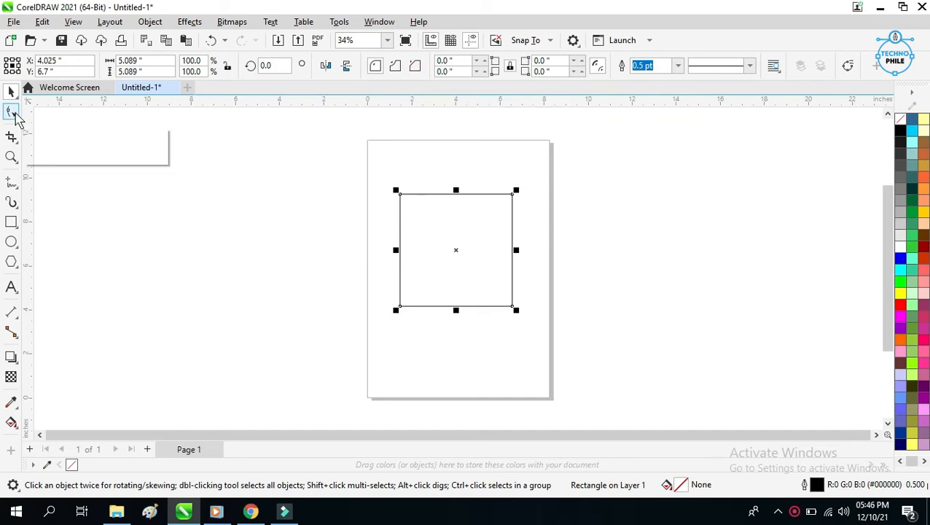
- Round the square's corners freehand to a radius of about 1.52 in with the Shape tool, and try the scalloped and chamfered corner styles
{"action": "left_click", "coordinate": [14, 113]}
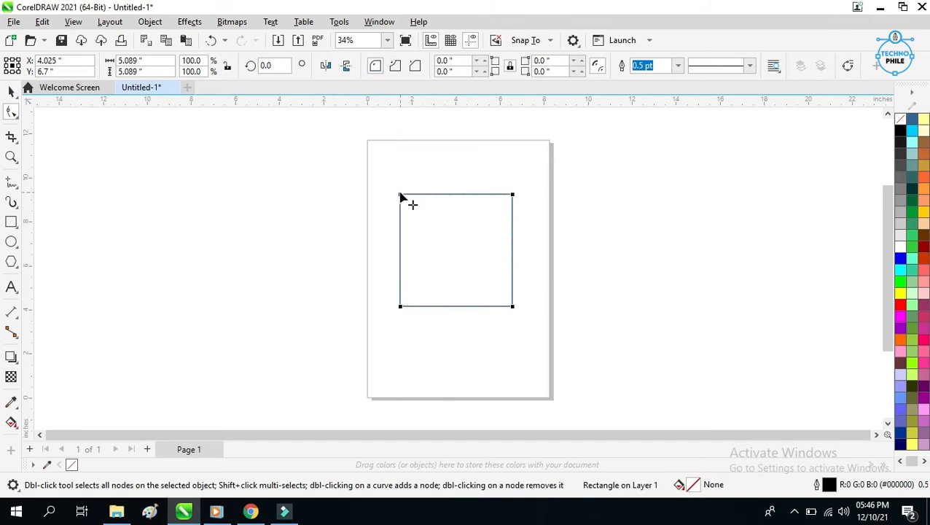
{"action": "left_click_drag", "start_coordinate": [400, 196], "coordinate": [430, 222]}
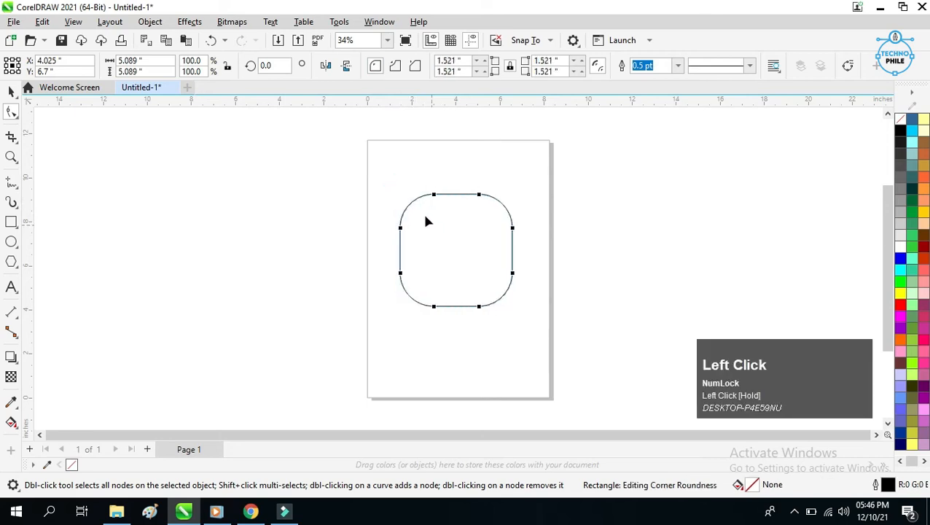
{"action": "left_click", "coordinate": [397, 70]}
{"action": "left_click", "coordinate": [414, 67]}
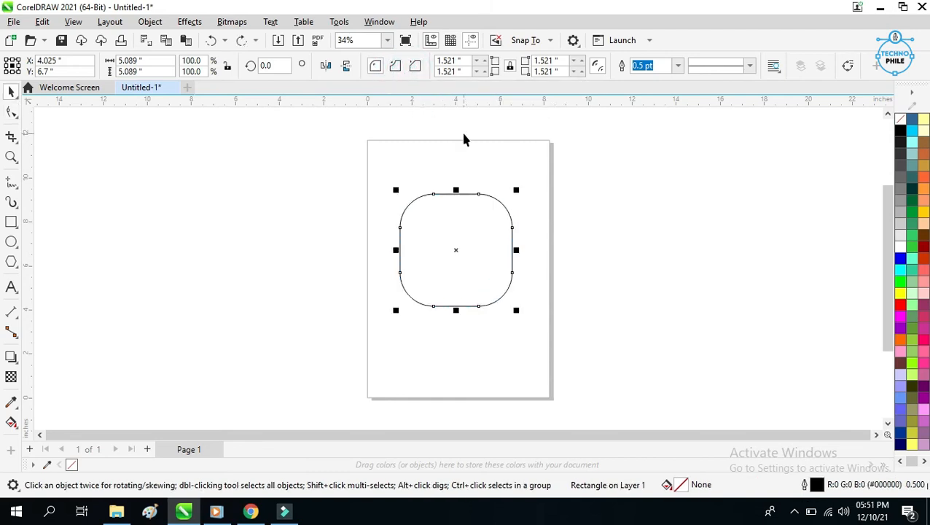
- Set the corner radius of all the square's corners to 0
{"action": "left_click_drag", "start_coordinate": [463, 60], "coordinate": [430, 60]}
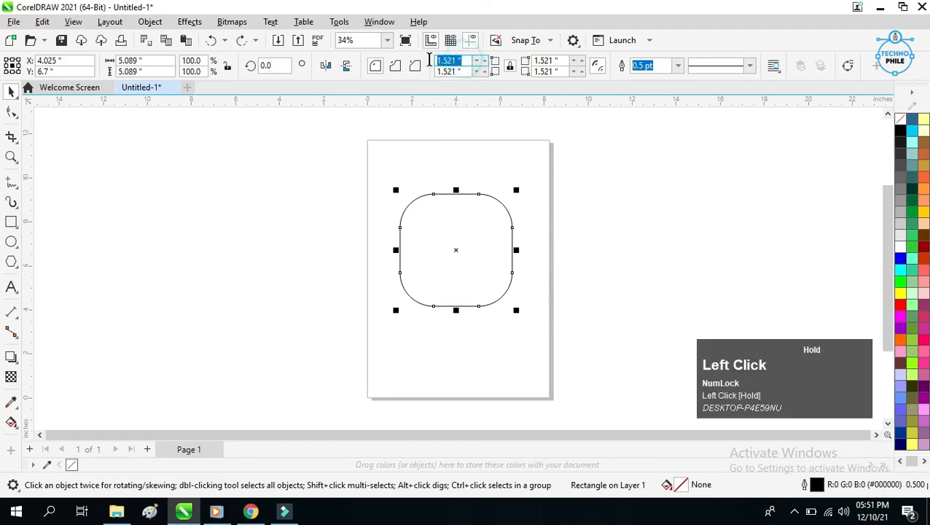
{"action": "type", "text": "0"}
{"action": "key", "text": "Return"}
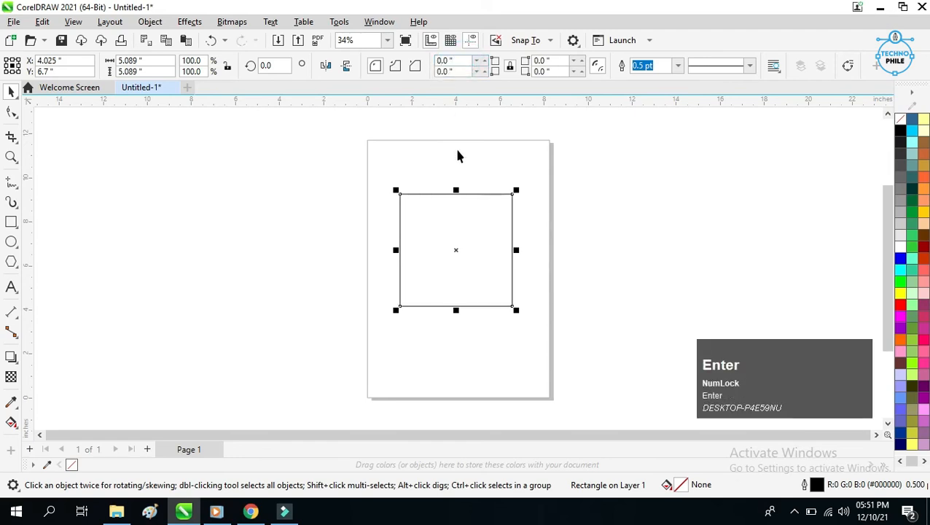
- Set the radius of all four corners to 1 in and reset it to 0
{"action": "left_click_drag", "start_coordinate": [466, 59], "coordinate": [429, 82]}
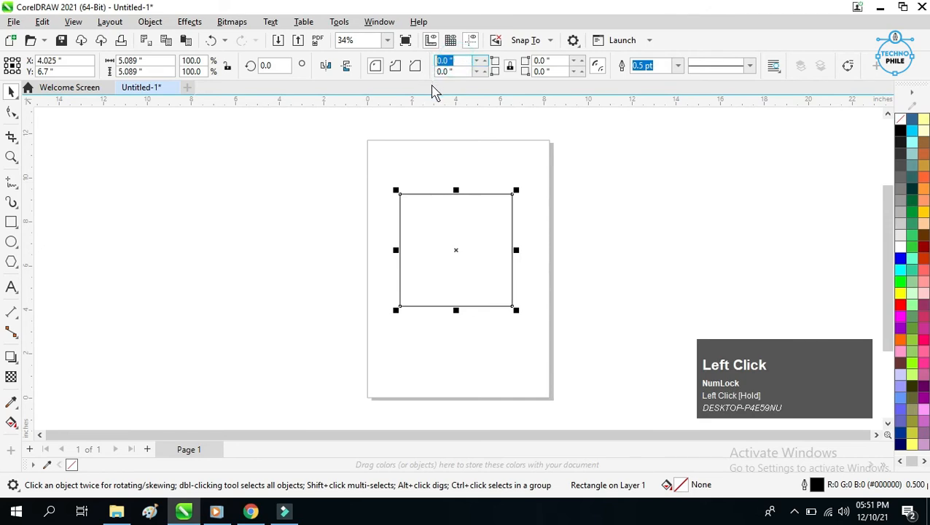
{"action": "type", "text": "1"}
{"action": "key", "text": "Return"}
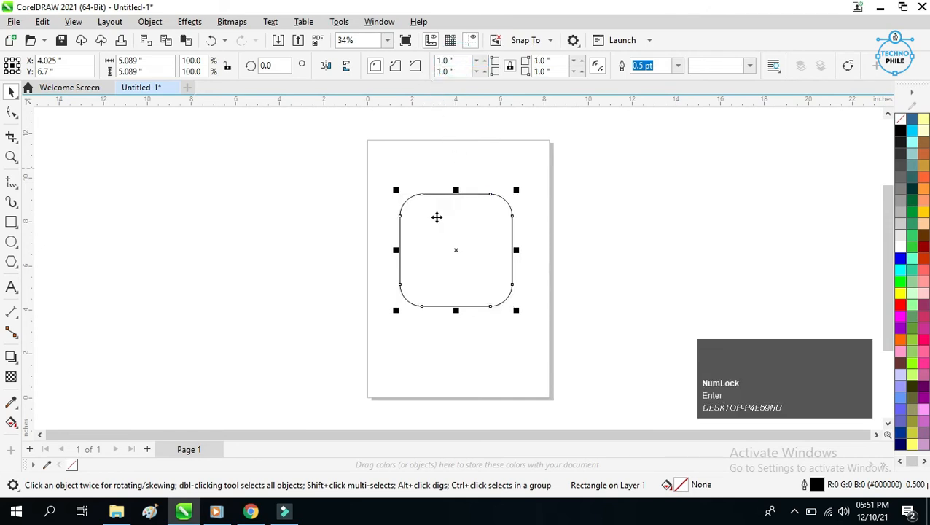
{"action": "left_click_drag", "start_coordinate": [470, 61], "coordinate": [435, 64]}
{"action": "type", "text": "0"}
{"action": "key", "text": "Return"}
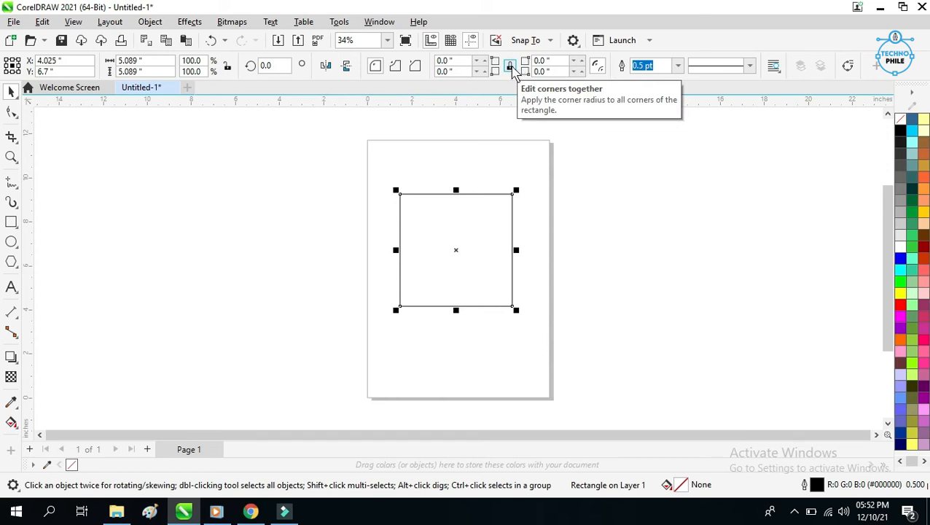
- Turn off editing corners together and set only the square's top-left corner radius to 1 in
{"action": "left_click", "coordinate": [509, 66]}
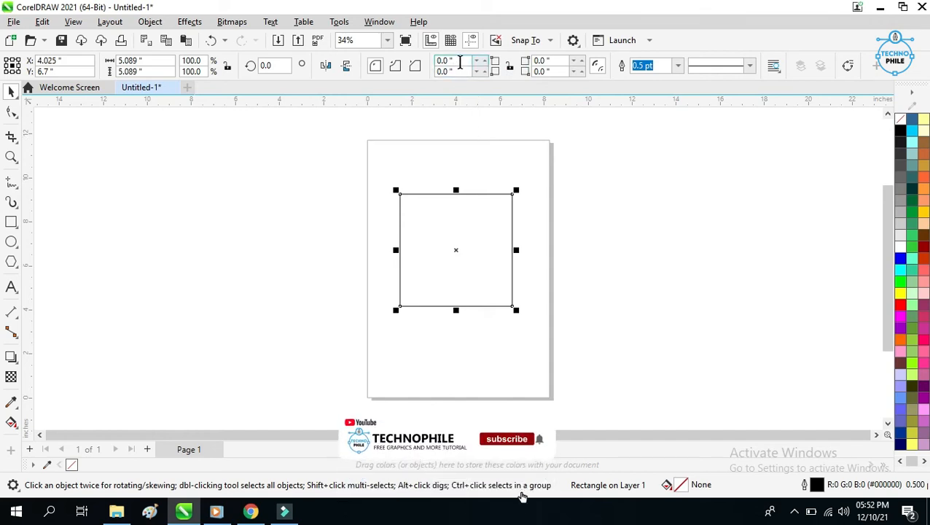
{"action": "left_click", "coordinate": [458, 62]}
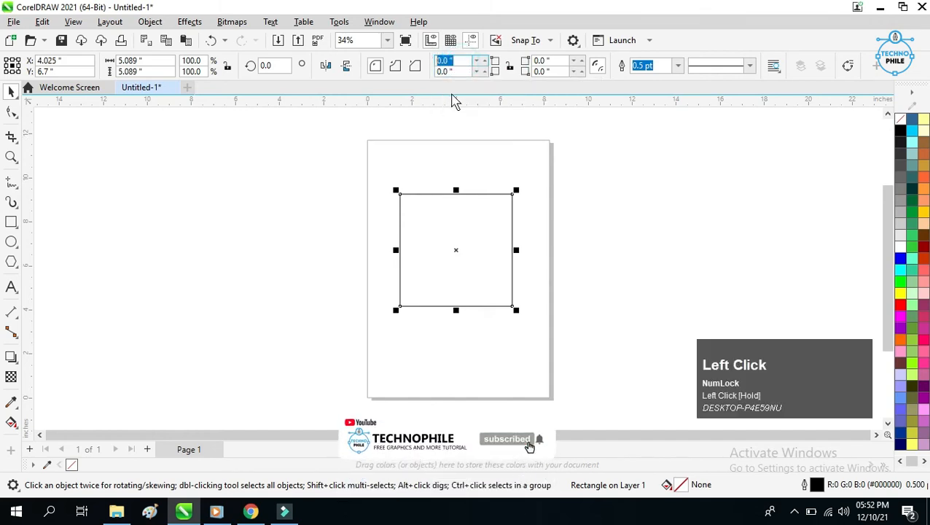
{"action": "type", "text": "1"}
{"action": "key", "text": "Return"}
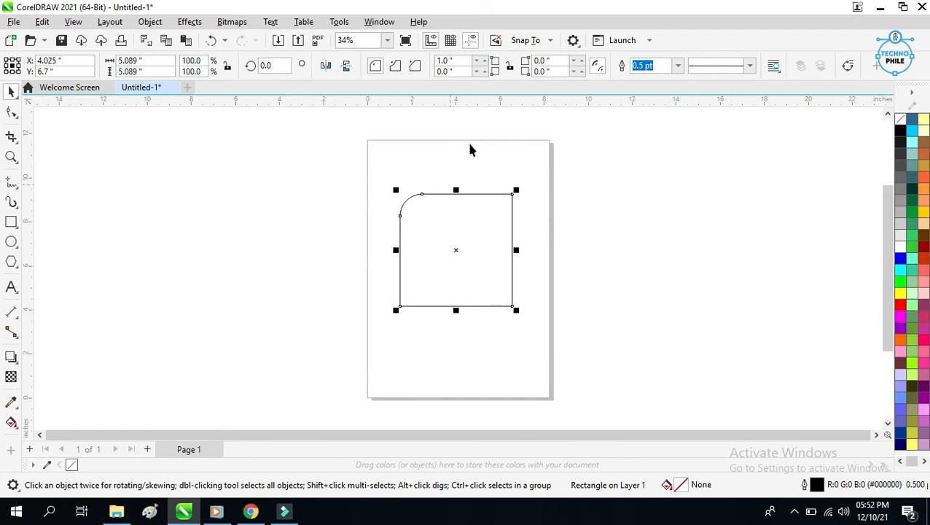
- Set the square's bottom-left corner radius to 2 in, the top-right to 1 in and the bottom-right to 3 in
{"action": "left_click", "coordinate": [452, 70]}
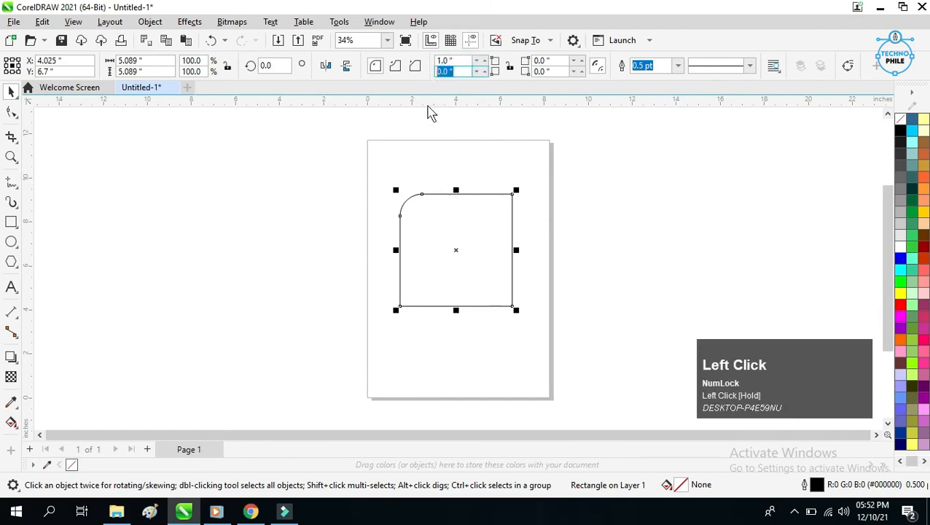
{"action": "type", "text": "2"}
{"action": "key", "text": "Return"}
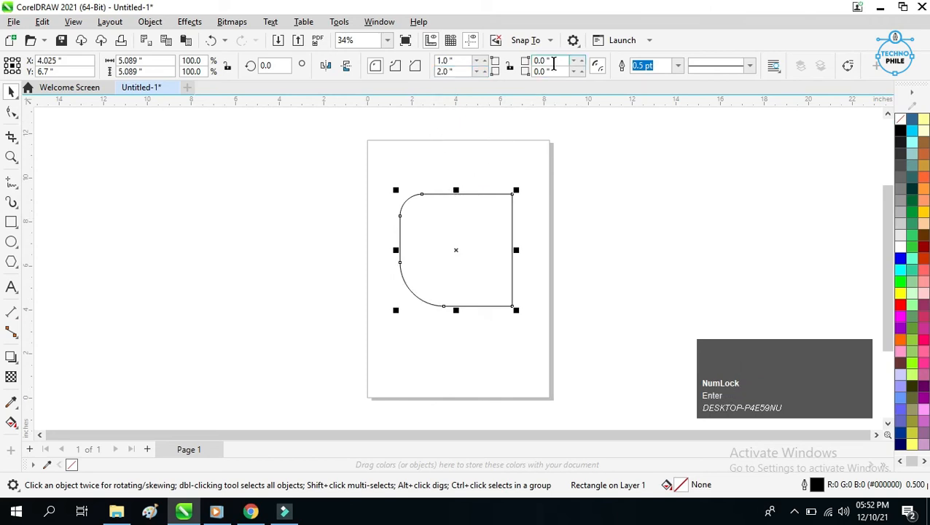
{"action": "left_click", "coordinate": [543, 60]}
{"action": "type", "text": "1"}
{"action": "key", "text": "Return"}
{"action": "left_click", "coordinate": [551, 71]}
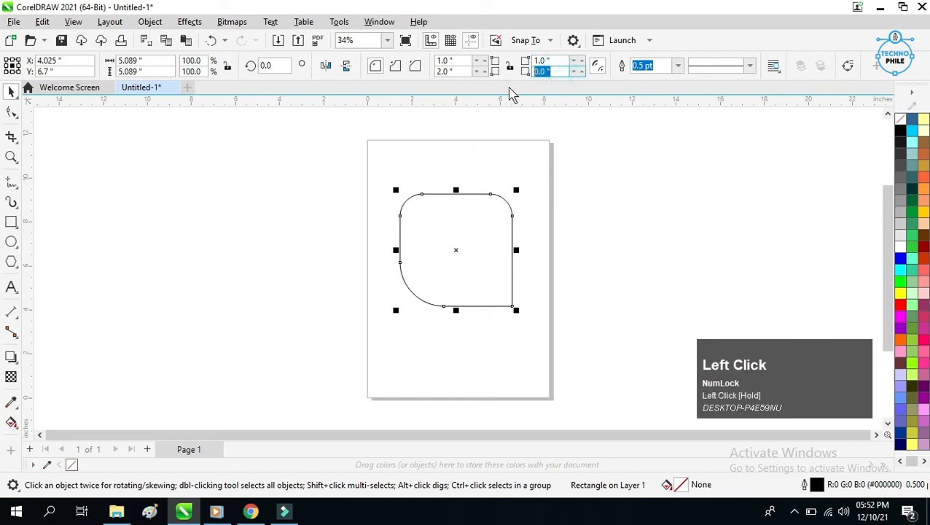
{"action": "type", "text": "3"}
{"action": "key", "text": "Return"}
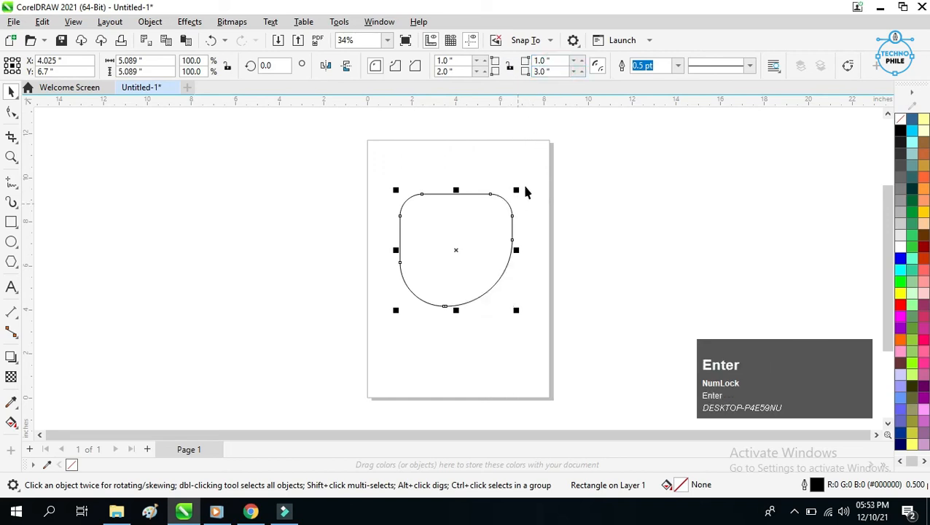
- Adjust the square's corner rounding freehand from the upper-left corner node with the Shape tool
{"action": "left_click", "coordinate": [431, 61]}
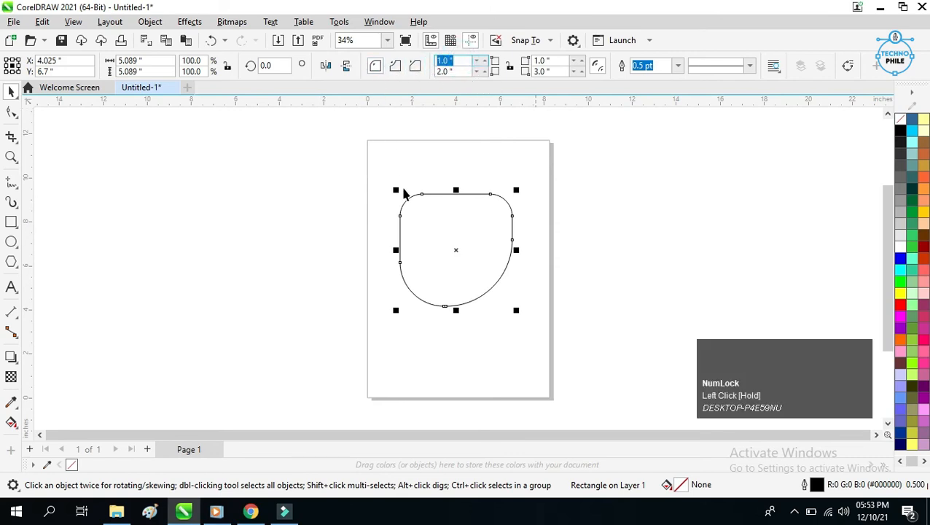
{"action": "left_click", "coordinate": [11, 111]}
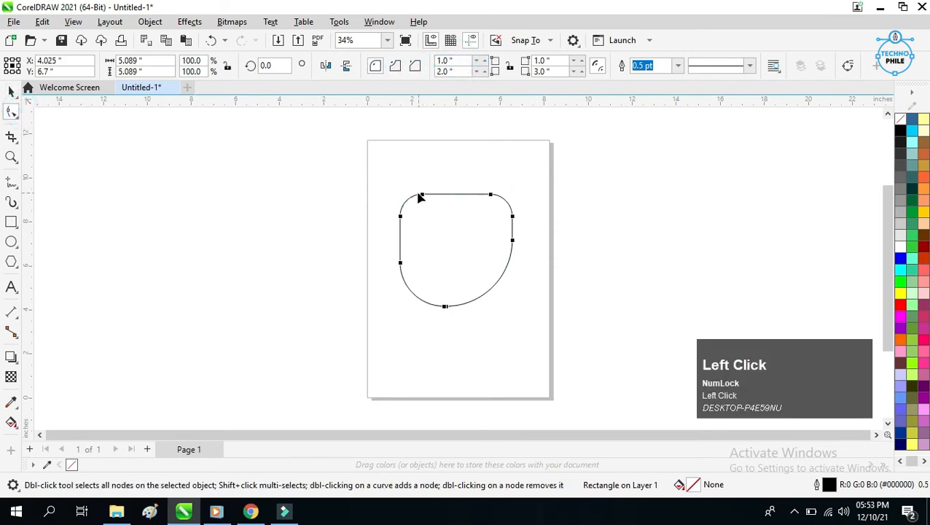
{"action": "left_click_drag", "start_coordinate": [422, 195], "coordinate": [450, 210]}
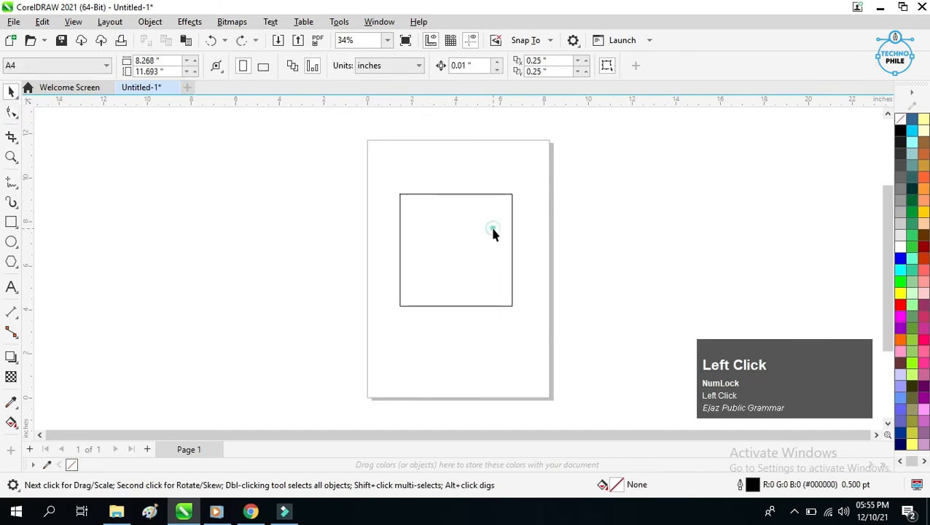
- Select the square and set its outline width to 10 pt
{"action": "left_click", "coordinate": [493, 232]}
{"action": "left_click", "coordinate": [669, 65]}
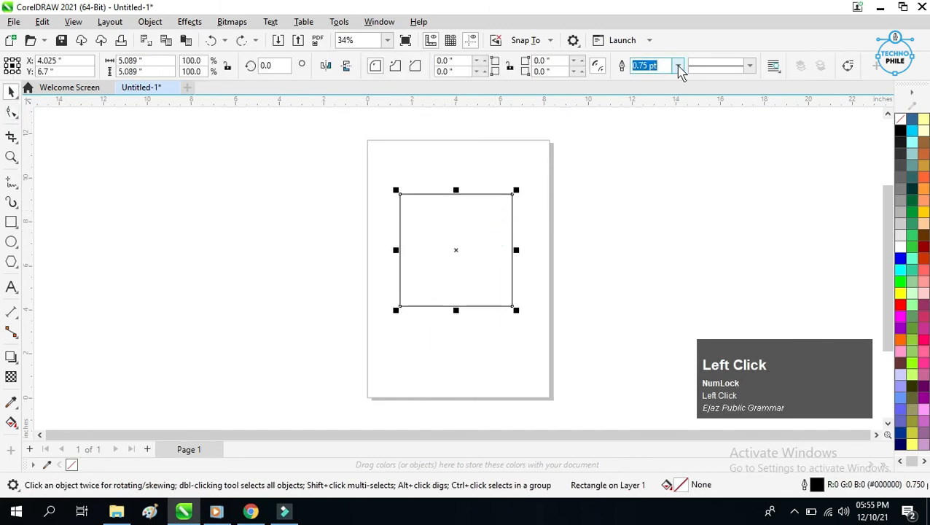
{"action": "left_click", "coordinate": [679, 67]}
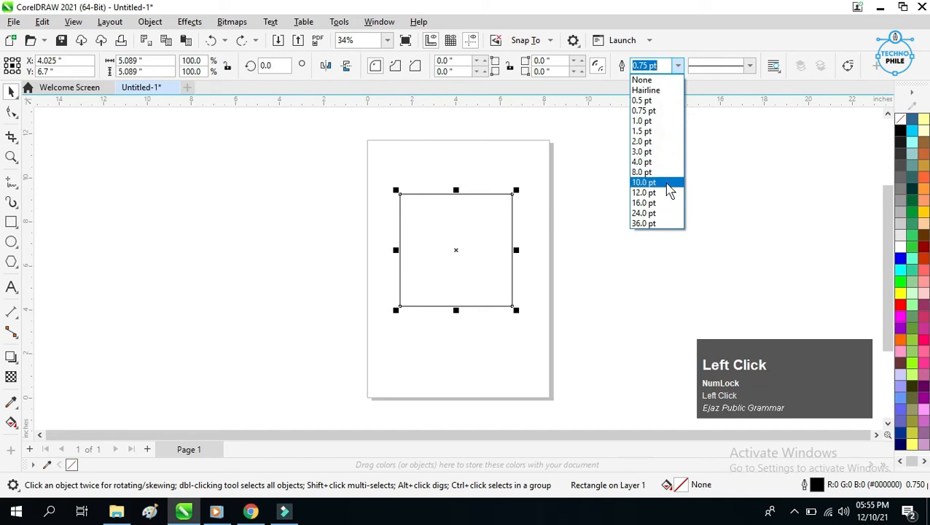
{"action": "left_click", "coordinate": [660, 183]}
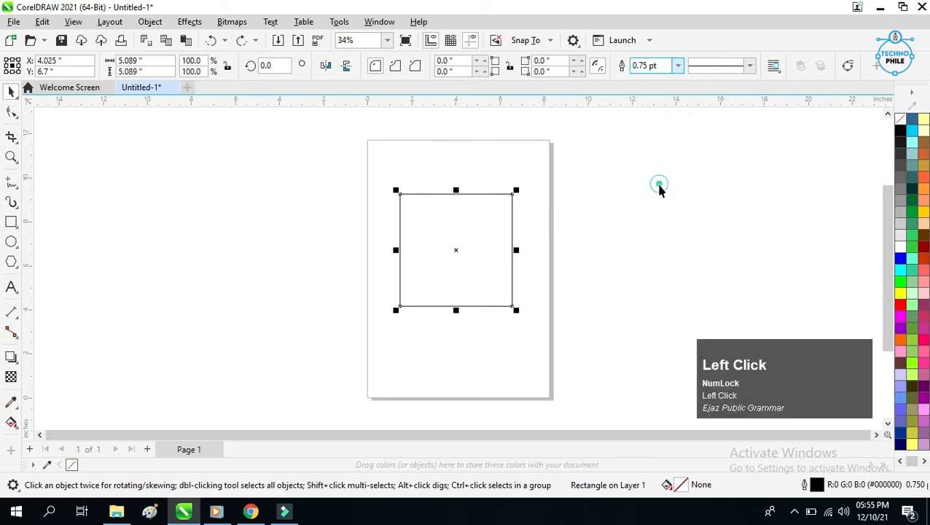
- Try a widely spaced dotted line style on the square's outline and replace it with a closely spaced dashed style
{"action": "left_click", "coordinate": [717, 68]}
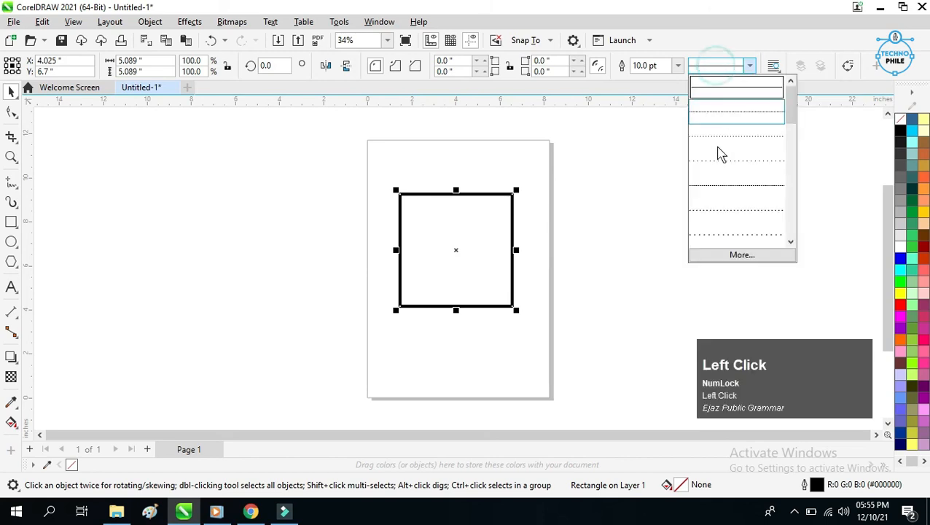
{"action": "left_click", "coordinate": [718, 159]}
{"action": "left_click", "coordinate": [710, 67]}
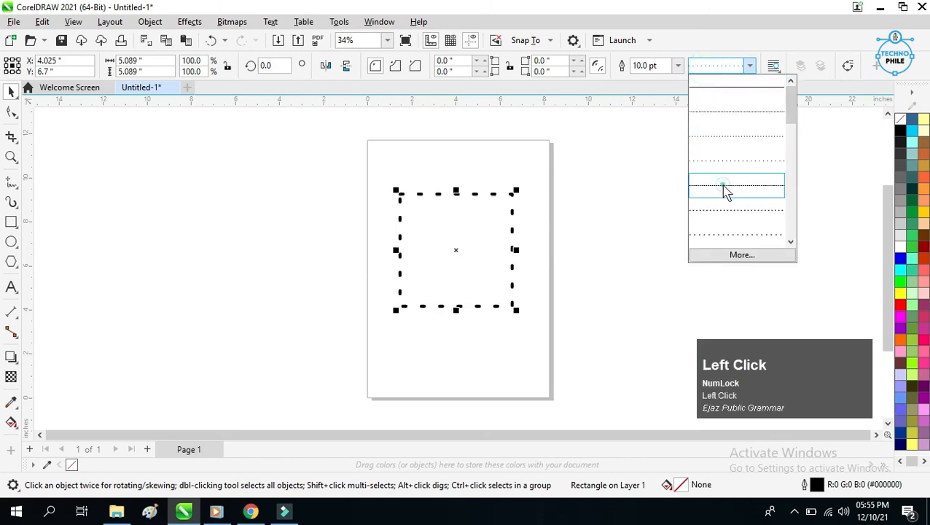
{"action": "left_click", "coordinate": [723, 187]}
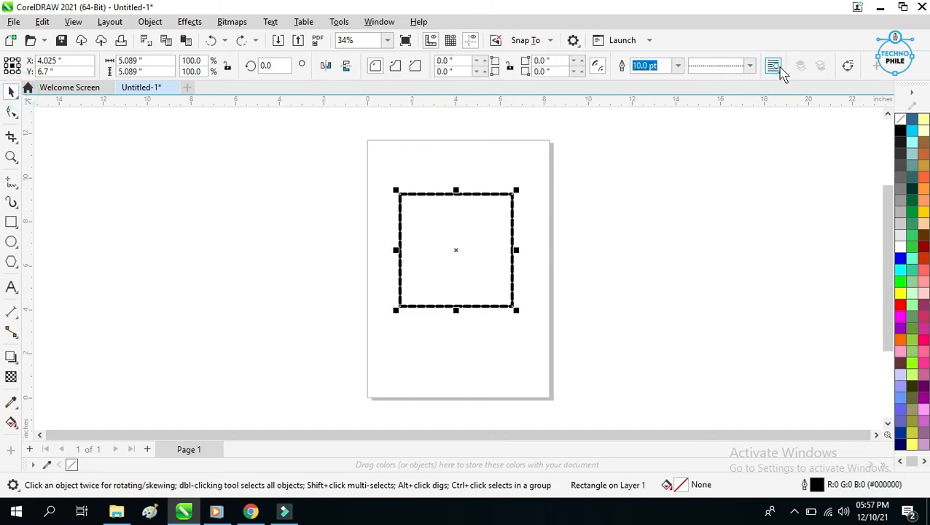
- Move the square to the right of the page and enter "My name is" plus a first name in a paragraph text frame about 6.70 by 9.19 in
{"action": "left_click_drag", "start_coordinate": [475, 260], "coordinate": [637, 250]}
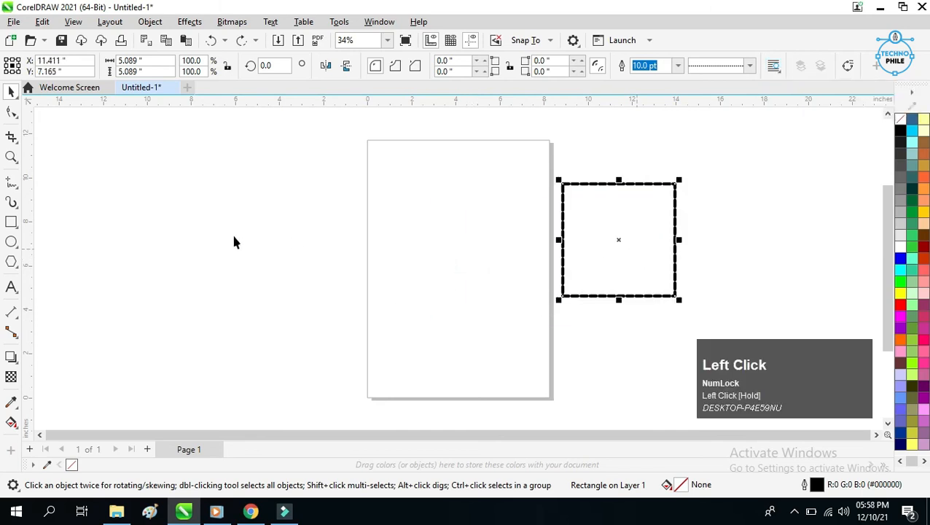
{"action": "left_click", "coordinate": [11, 287]}
{"action": "left_click_drag", "start_coordinate": [382, 172], "coordinate": [529, 382]}
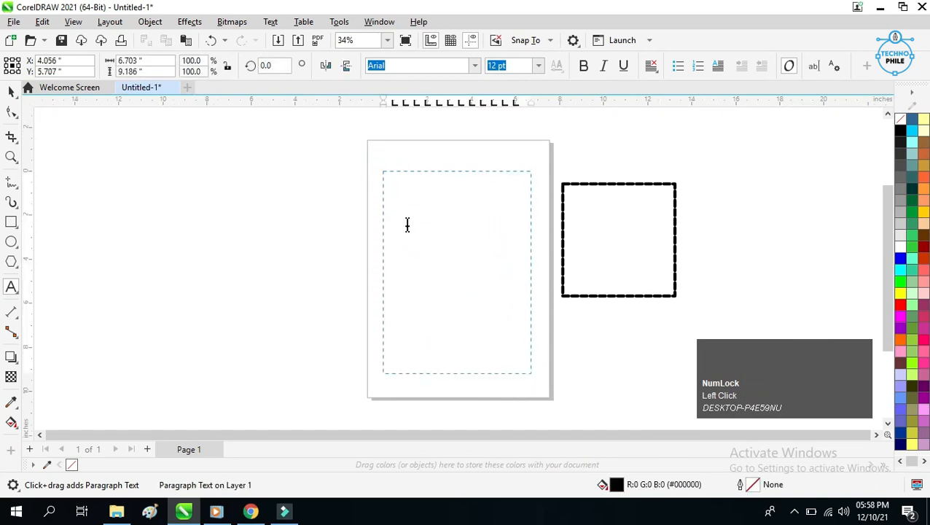
{"action": "type", "text": "My"}
{"action": "type", "text": "name is"}
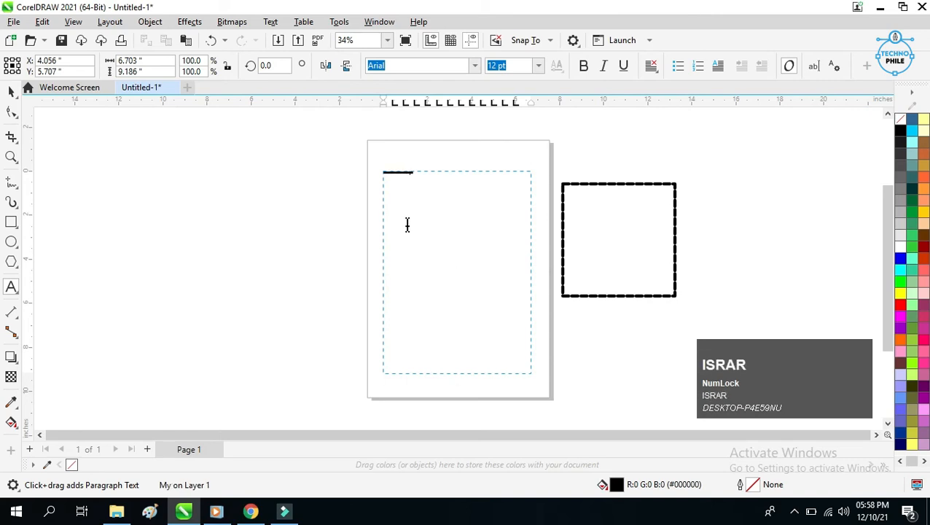
- Try a font size of 72 pt on the whole sentence and set it to 24 pt
{"action": "left_click_drag", "start_coordinate": [439, 178], "coordinate": [387, 181]}
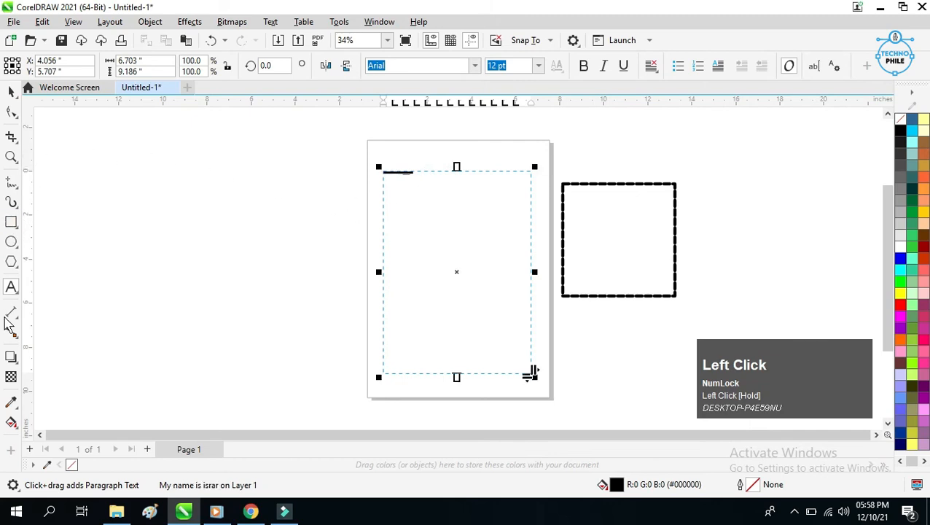
{"action": "right_click", "coordinate": [11, 292]}
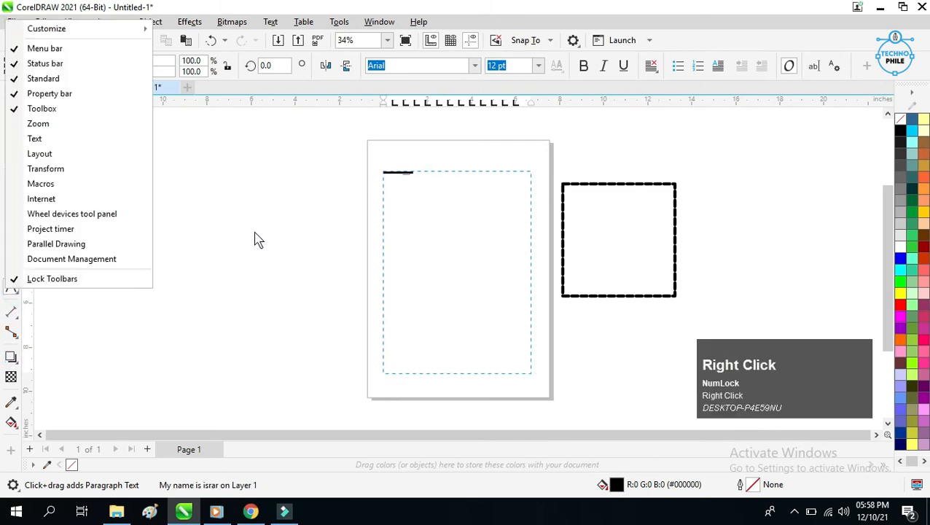
{"action": "left_click", "coordinate": [416, 173]}
{"action": "left_click_drag", "start_coordinate": [419, 173], "coordinate": [355, 174]}
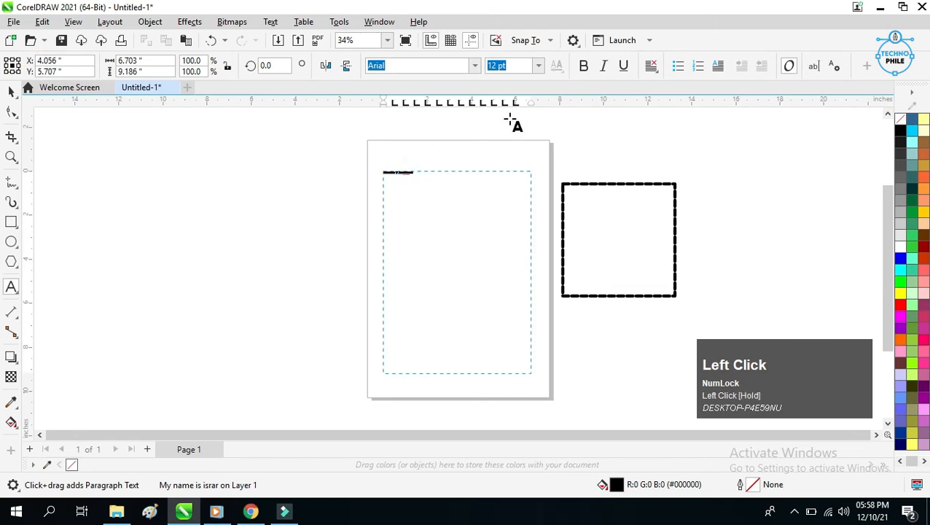
{"action": "left_click", "coordinate": [538, 65]}
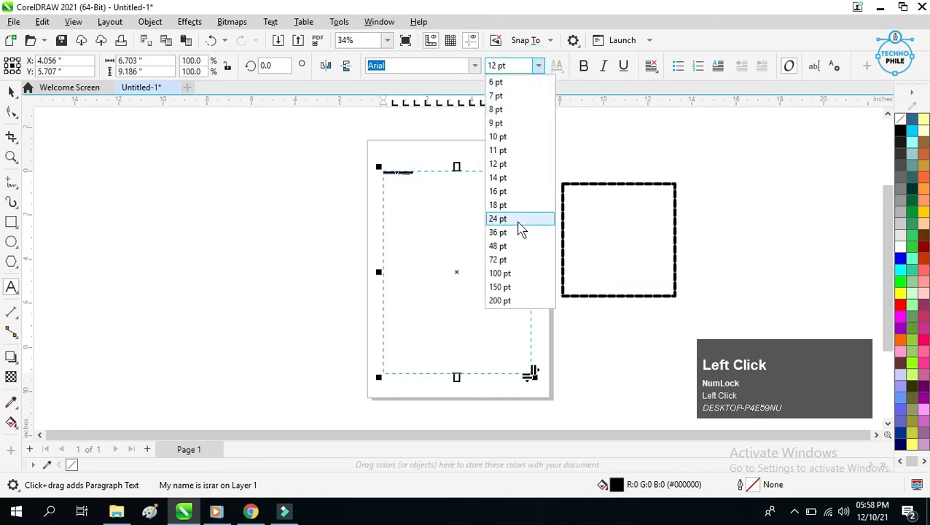
{"action": "left_click", "coordinate": [519, 262]}
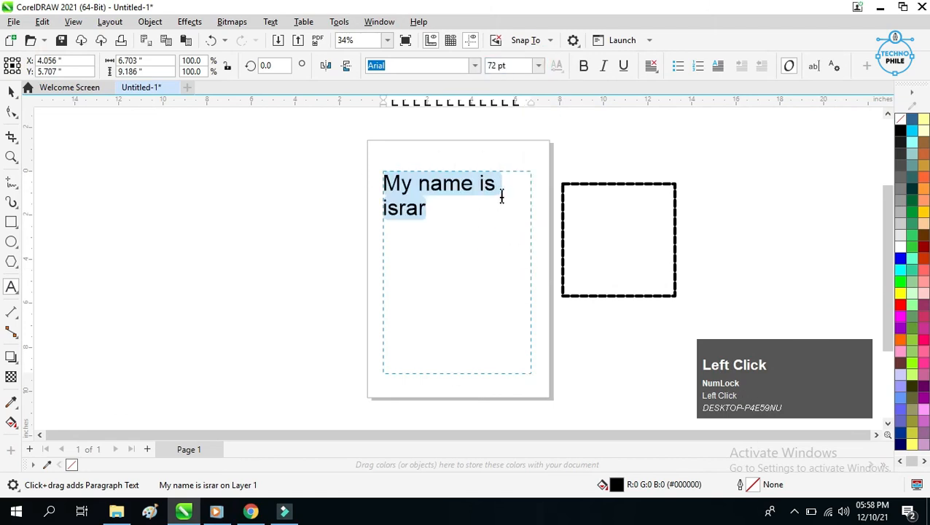
{"action": "left_click", "coordinate": [538, 64]}
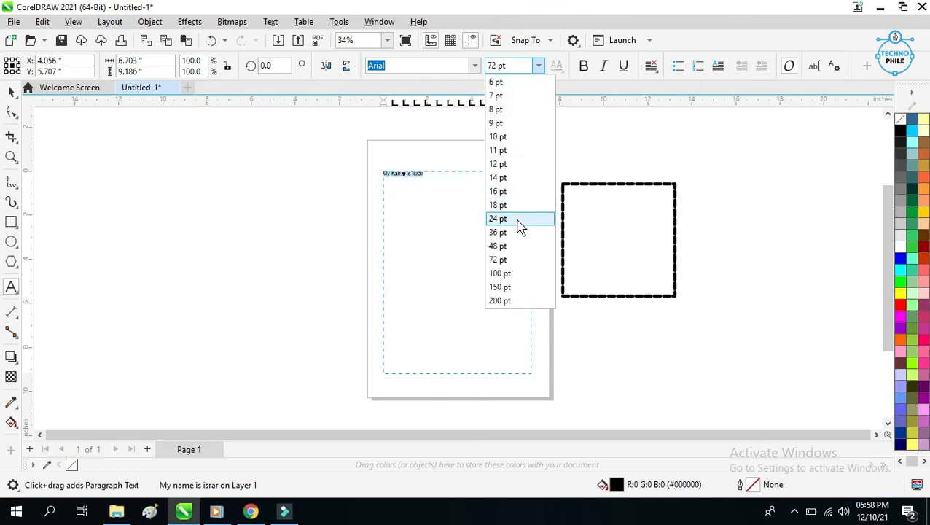
{"action": "left_click", "coordinate": [516, 219]}
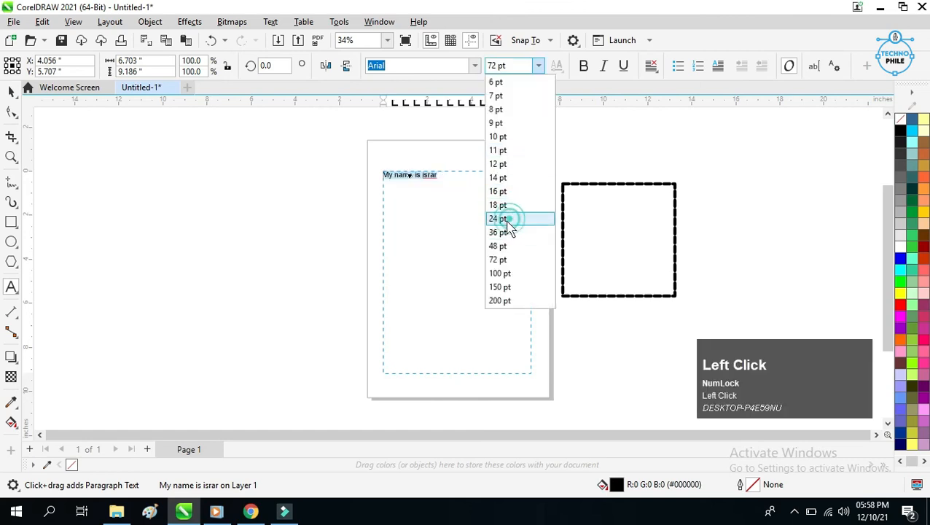
- End the sentence with a period and copy the whole sentence
{"action": "left_click", "coordinate": [444, 179]}
{"action": "type", "text": "."}
{"action": "left_click_drag", "start_coordinate": [450, 178], "coordinate": [368, 184]}
{"action": "left_click_drag", "start_coordinate": [253, 108], "coordinate": [252, 108]}
{"action": "key", "text": "ctrl+c"}
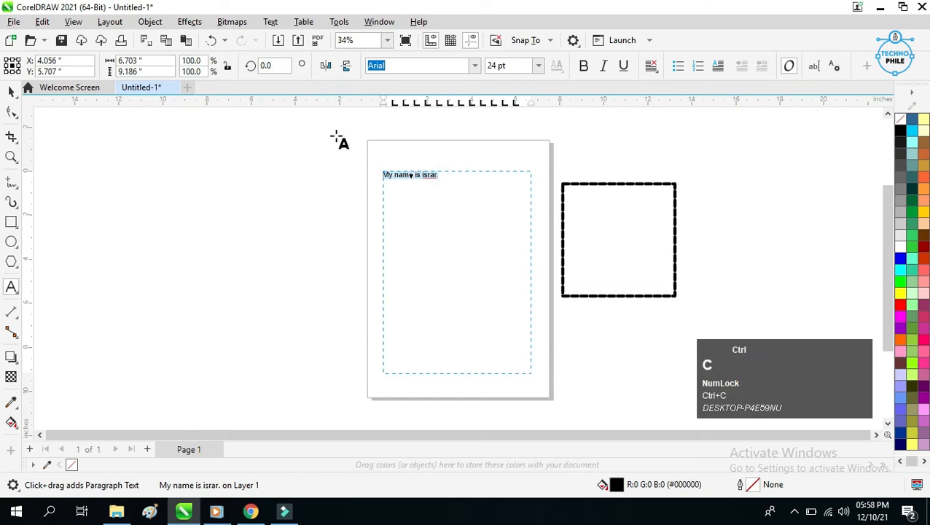
- Paste the copied sentence repeatedly after itself to fill about two thirds of the text frame
{"action": "left_click", "coordinate": [447, 179]}
{"action": "left_click", "coordinate": [442, 178]}
{"action": "key", "text": "ctrl+v"}
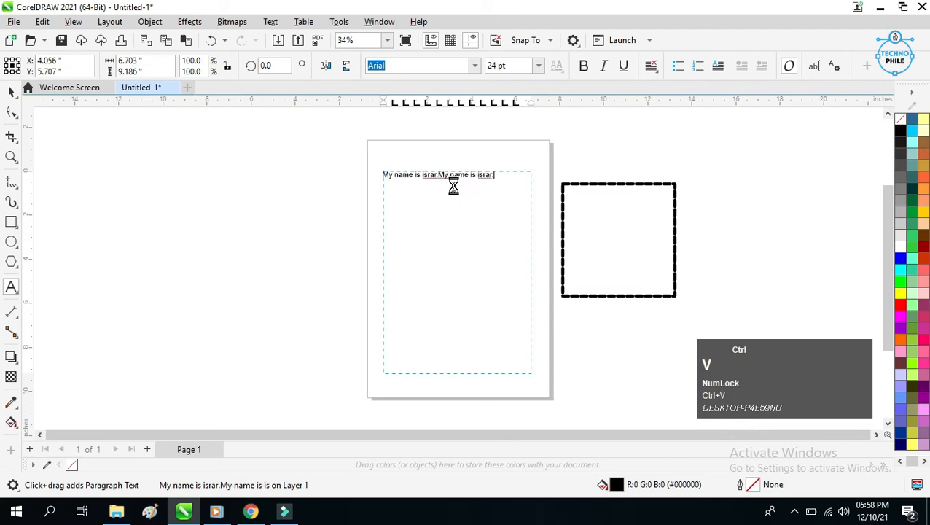
{"action": "key", "text": "ctrl+v"}
{"action": "key", "text": "ctrl+v"}
{"action": "key", "text": "ctrl+v"}
{"action": "key", "text": "ctrl+v"}
{"action": "key", "text": "ctrl+v"}
{"action": "key", "text": "ctrl+v"}
{"action": "key", "text": "ctrl+v"}
{"action": "key", "text": "ctrl+v"}
{"action": "key", "text": "ctrl+v"}
{"action": "key", "text": "ctrl+v"}
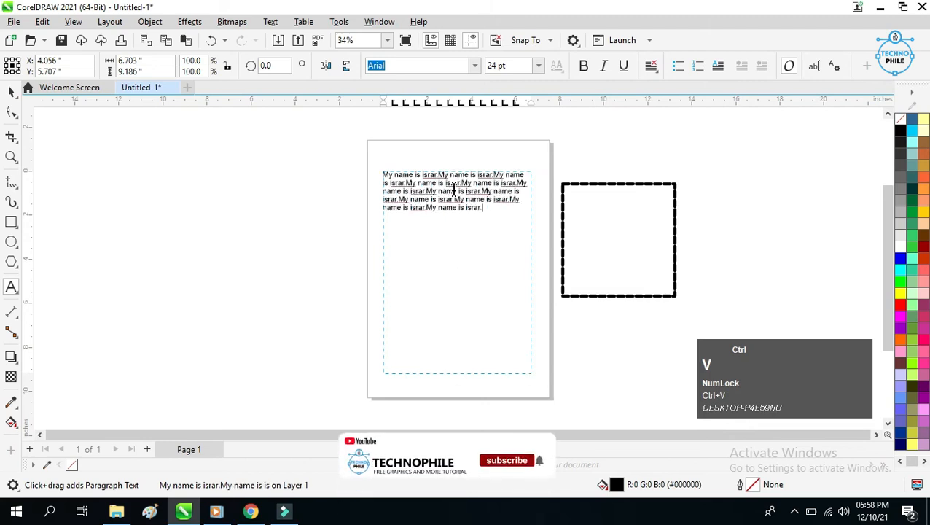
{"action": "key", "text": "ctrl+v"}
{"action": "key", "text": "ctrl+v"}
{"action": "key", "text": "ctrl+v"}
{"action": "key", "text": "ctrl+v"}
{"action": "key", "text": "ctrl+v"}
{"action": "key", "text": "ctrl+v"}
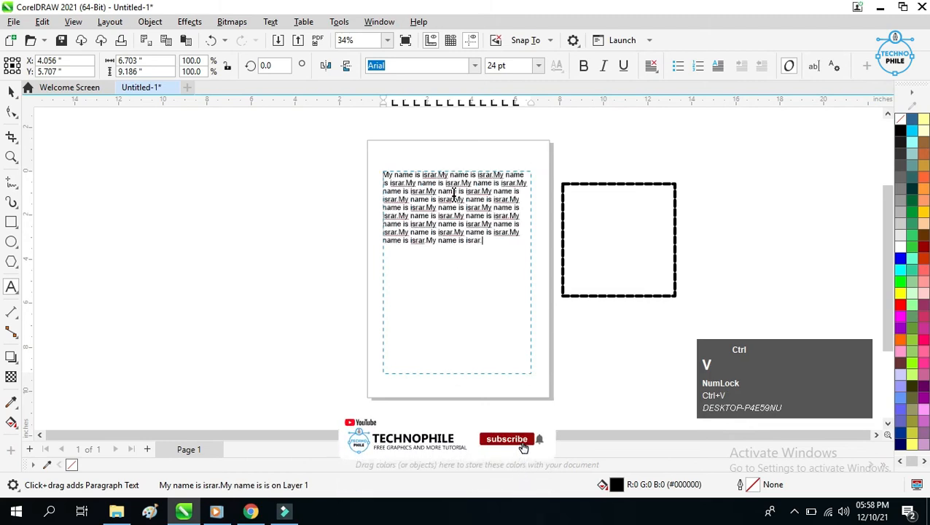
{"action": "key", "text": "ctrl+v"}
{"action": "key", "text": "ctrl+v"}
{"action": "key", "text": "ctrl+v"}
{"action": "key", "text": "ctrl+v"}
{"action": "key", "text": "ctrl+v"}
{"action": "key", "text": "ctrl+v"}
{"action": "key", "text": "ctrl+v"}
{"action": "key", "text": "ctrl+v"}
{"action": "key", "text": "ctrl+v"}
{"action": "key", "text": "ctrl+v"}
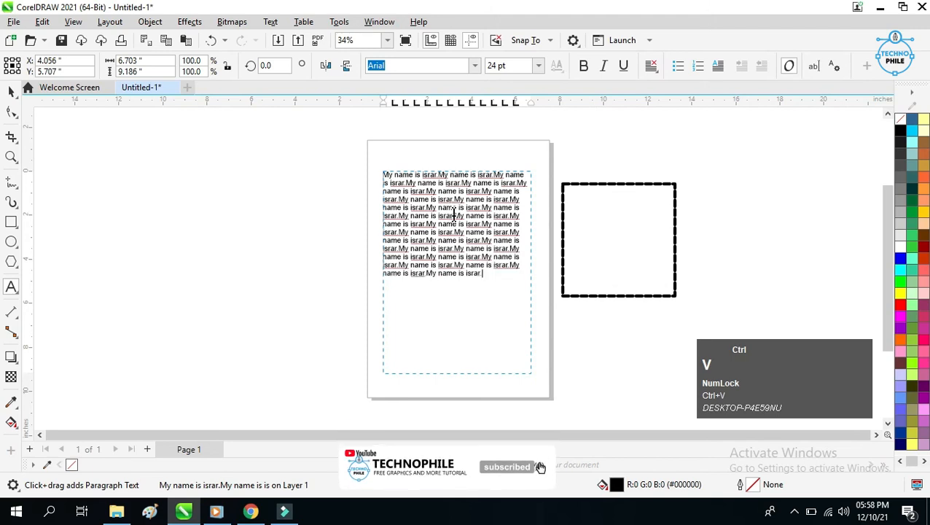
{"action": "key", "text": "ctrl+v"}
{"action": "key", "text": "ctrl+v"}
{"action": "key", "text": "ctrl+v"}
{"action": "key", "text": "ctrl+v"}
{"action": "key", "text": "ctrl+v"}
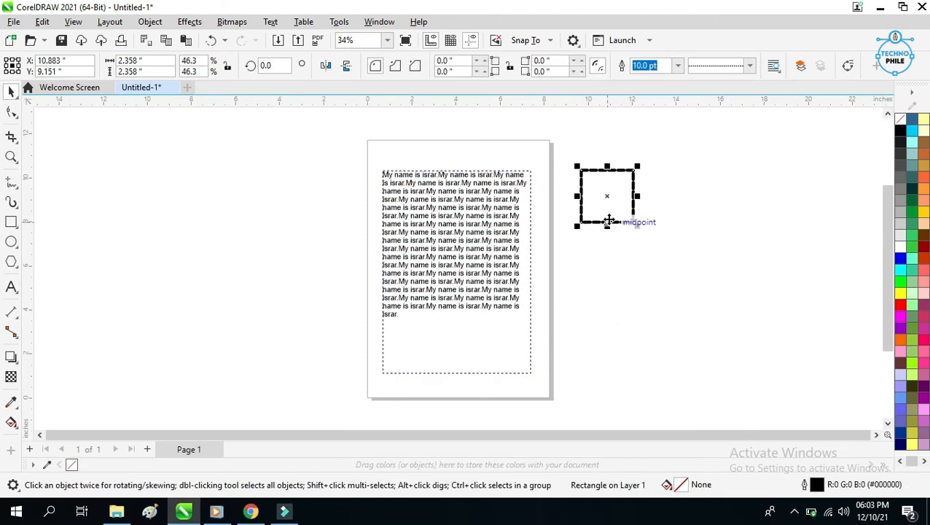
- Move the small dashed square onto the paragraph text at about X 3.84, Y 7.83 in, and set its text wrapping style to None
{"action": "left_click_drag", "start_coordinate": [609, 220], "coordinate": [453, 260]}
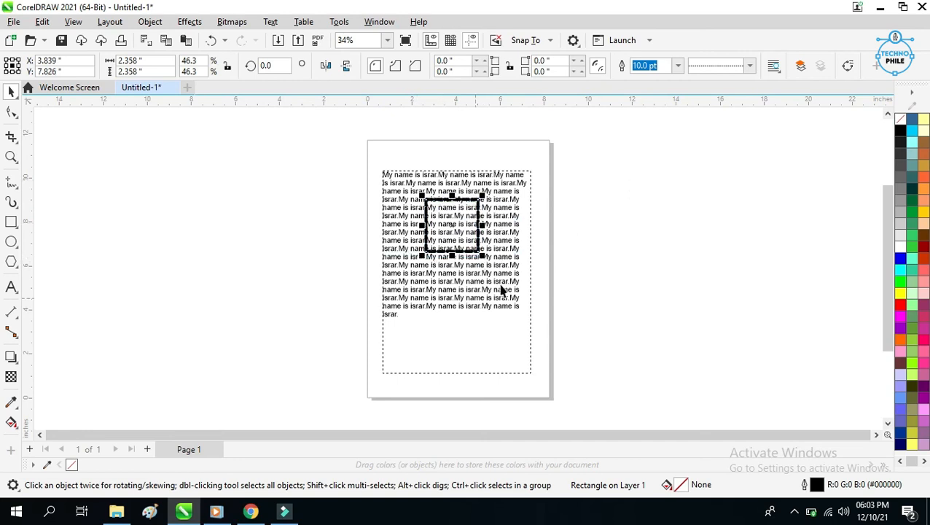
{"action": "left_click", "coordinate": [774, 67]}
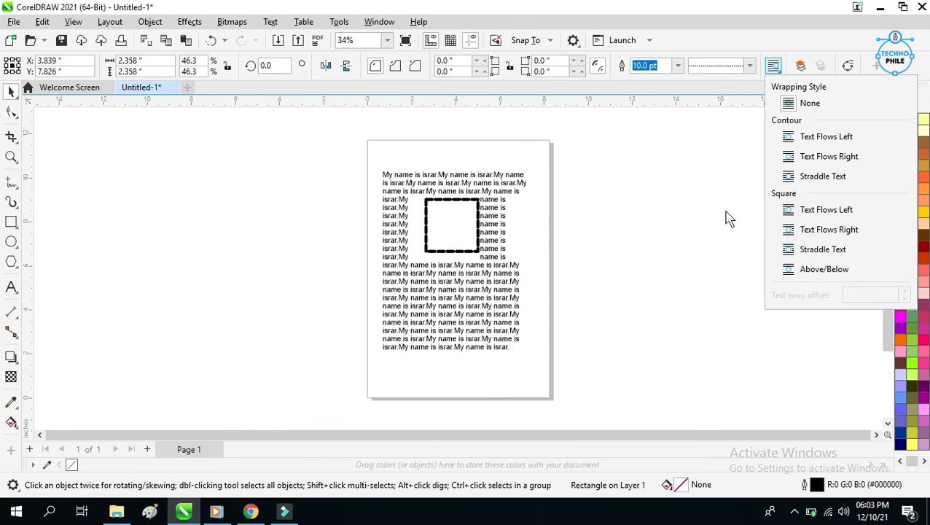
{"action": "left_click", "coordinate": [783, 104]}
{"action": "left_click", "coordinate": [478, 225]}
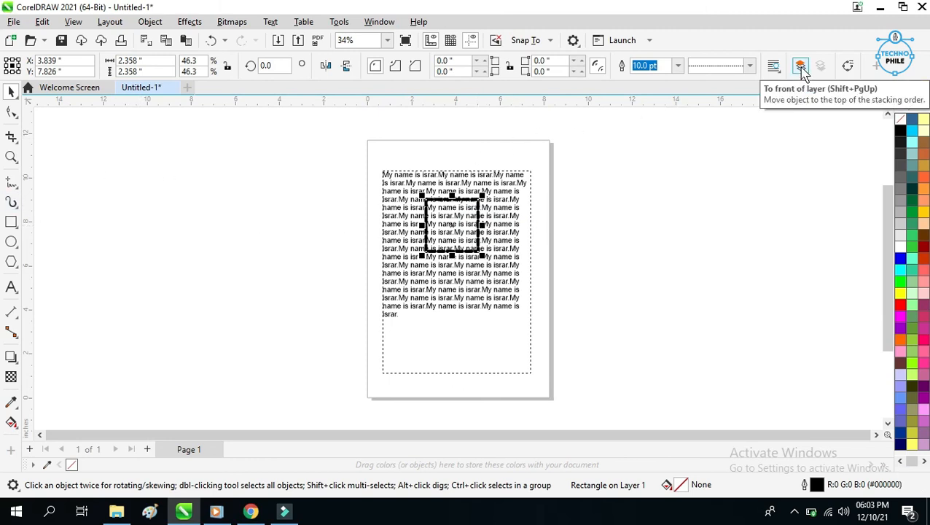
- Draw a square about 4.25 in wide to the right of the page and fill it with blue
{"action": "left_click", "coordinate": [11, 223]}
{"action": "mouse_move", "coordinate": [589, 167]}
{"action": "left_mouse_down"}
{"action": "mouse_move", "coordinate": [691, 247]}
{"action": "mouse_move", "coordinate": [684, 261]}
{"action": "left_mouse_up"}
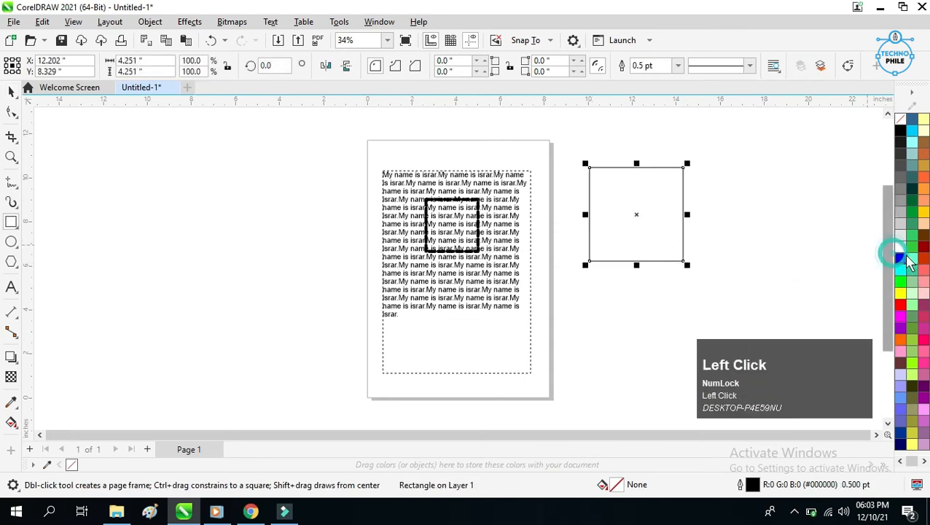
{"action": "left_click", "coordinate": [902, 259]}
- Place an overlapping copy of the blue square at about X 13.60, Y 7.24 in and fill the copy with yellow
{"action": "left_click", "coordinate": [11, 91]}
{"action": "left_click_drag", "start_coordinate": [674, 249], "coordinate": [688, 280]}
{"action": "right_click", "coordinate": [707, 290]}
{"action": "left_click", "coordinate": [901, 295]}
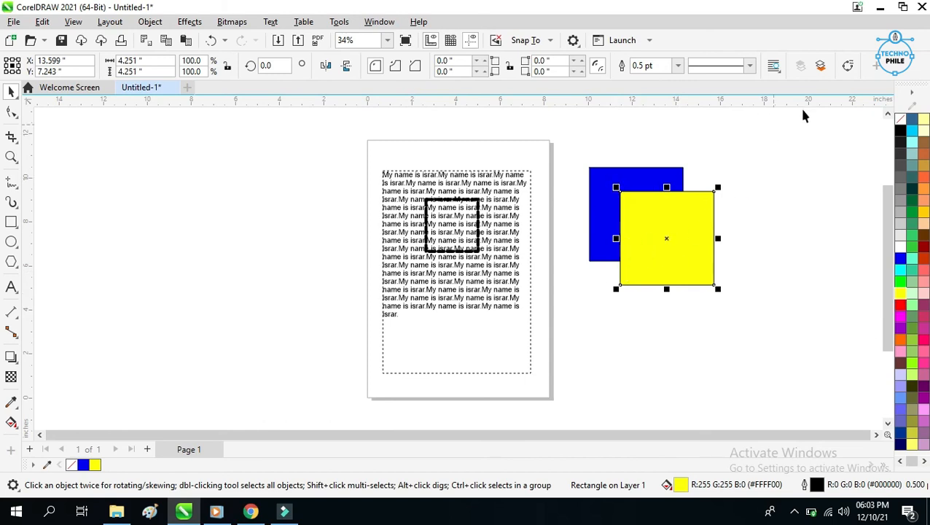
- Send the yellow square to the back of the layer and bring it to the front again
{"action": "left_click", "coordinate": [821, 67]}
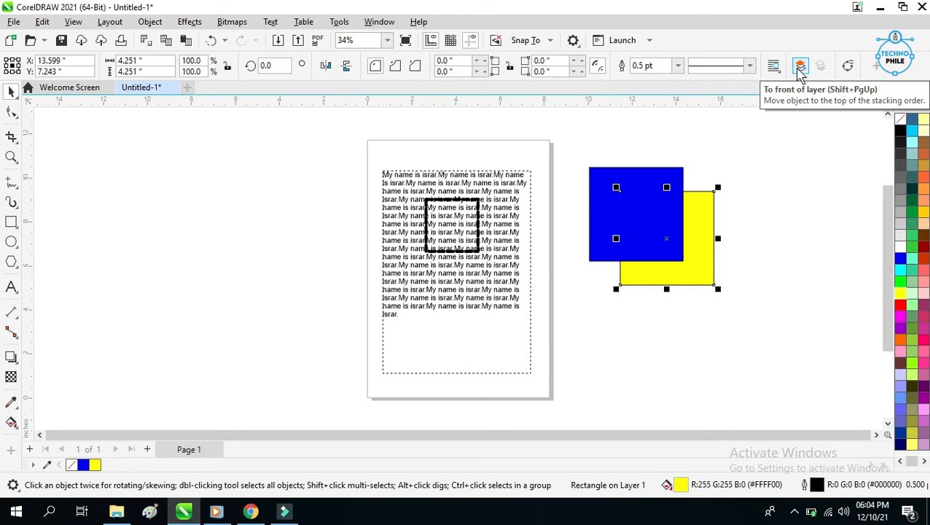
{"action": "left_click", "coordinate": [800, 69]}
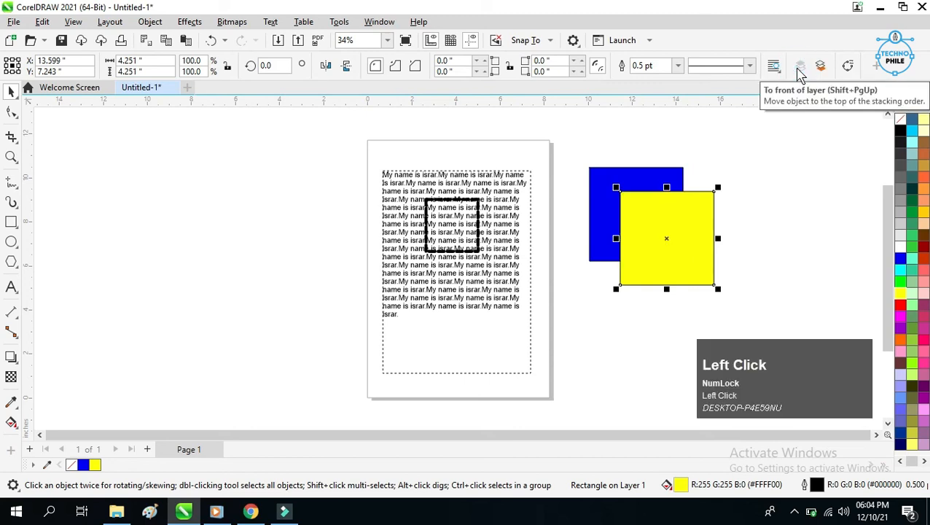